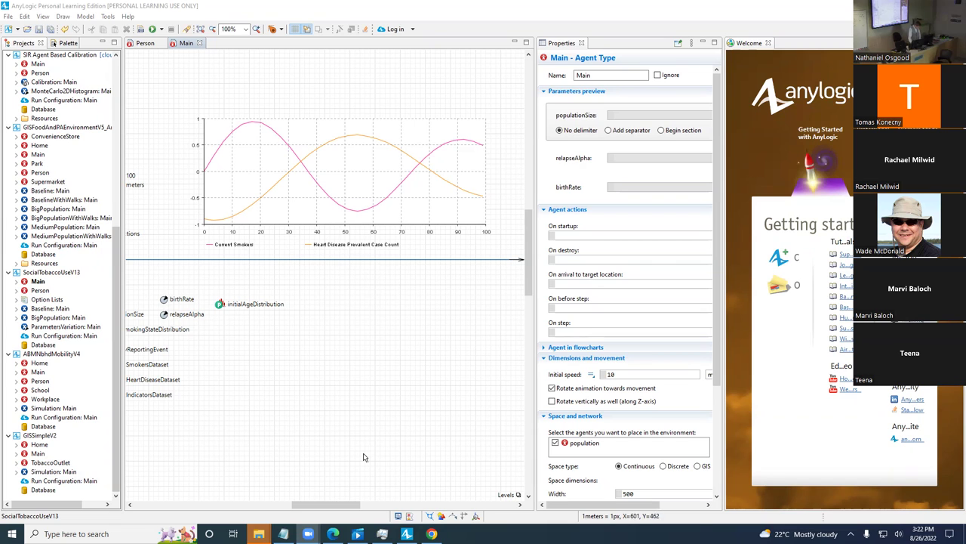
Inspect the health indicators time plot and its currentHeartDiseaseDataset settings.
scroll(363, 456, "left", 1)
scroll(363, 456, "left", 2)
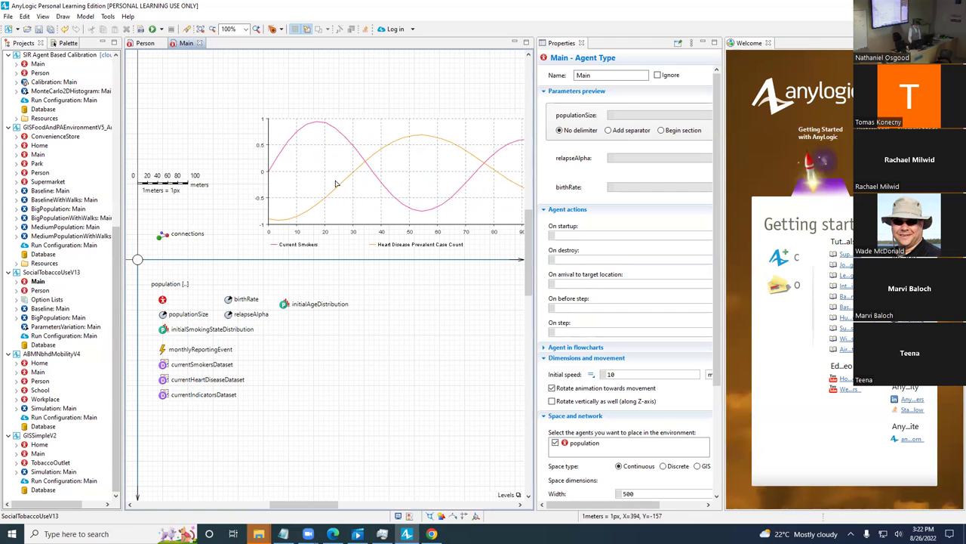
left_click(335, 183)
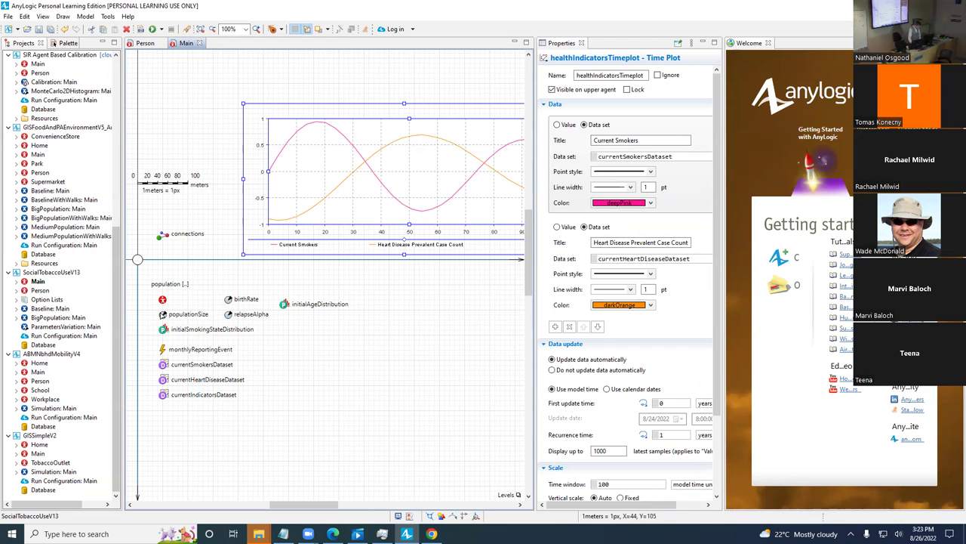
left_click(166, 381)
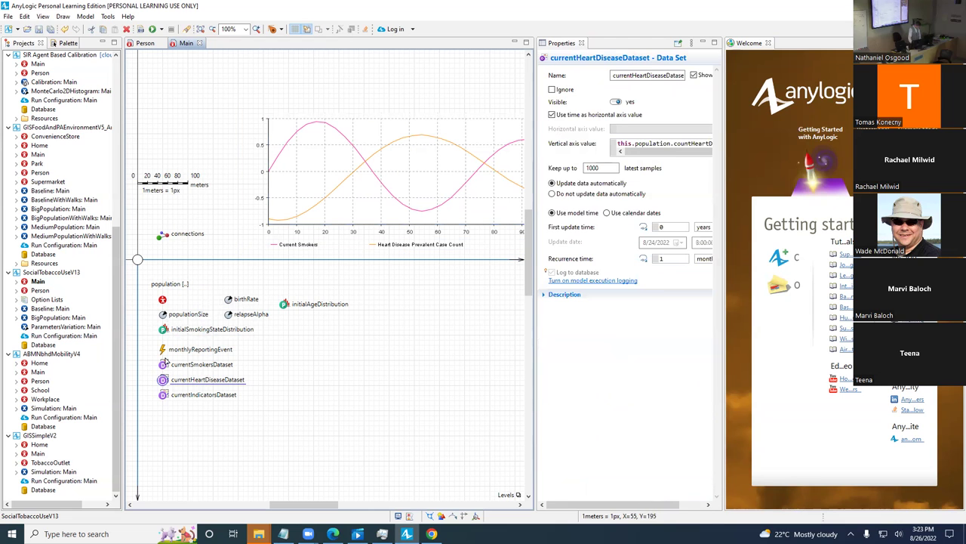
Widen the Properties view to read the full vertical axis expression and statistics.
left_click(700, 153)
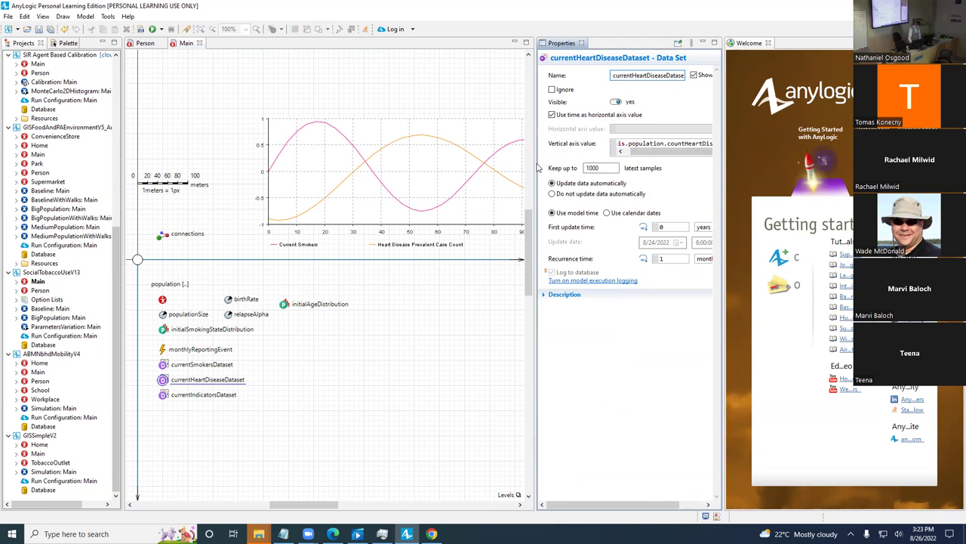
left_click_drag(467, 183, 203, 227)
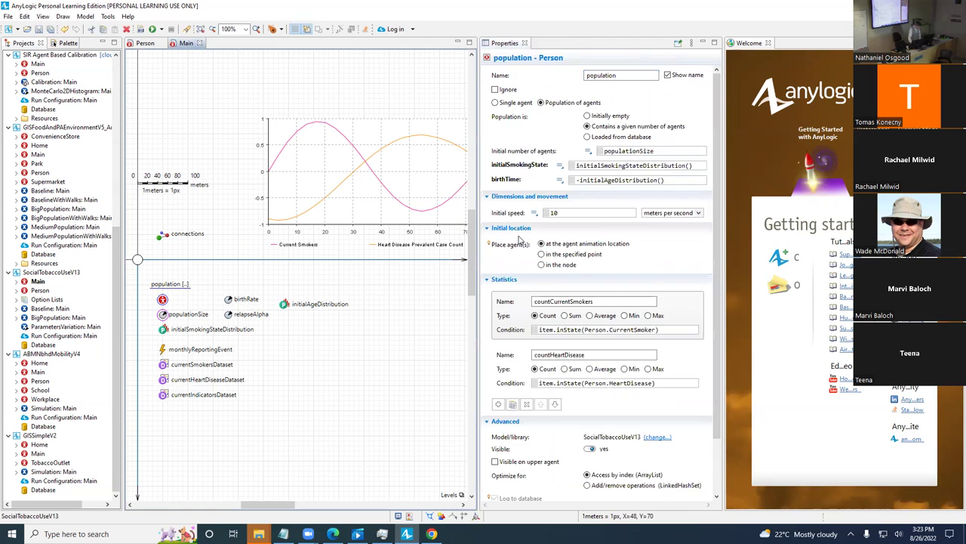
scroll(519, 239, "down", 3)
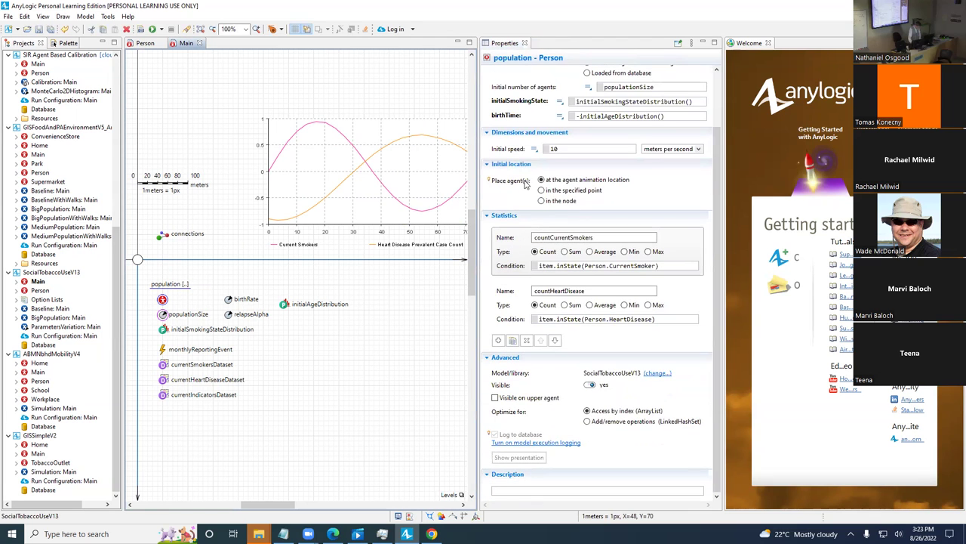
scroll(525, 182, "up", 1)
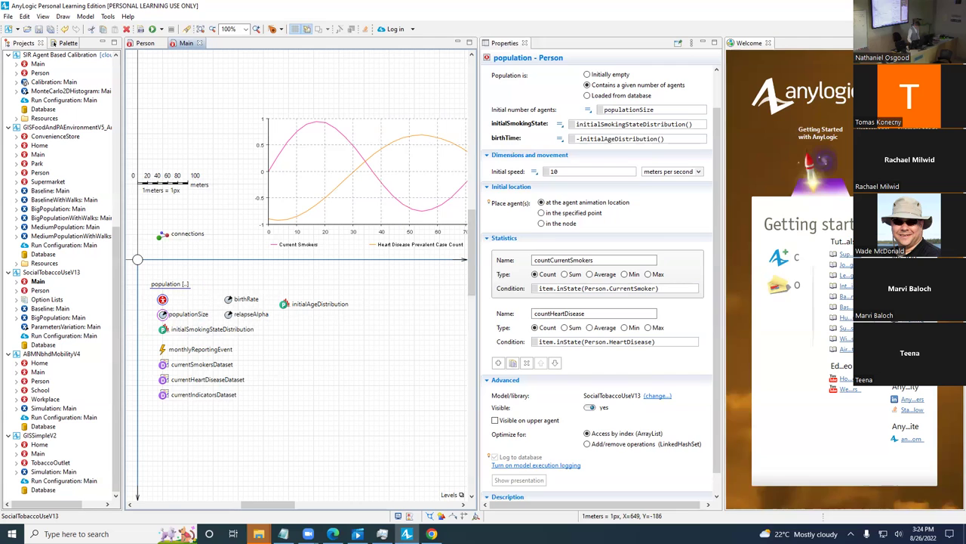
Close the Welcome page and save the model as SocialTobaccoUseV14.
key("ctrl+w")
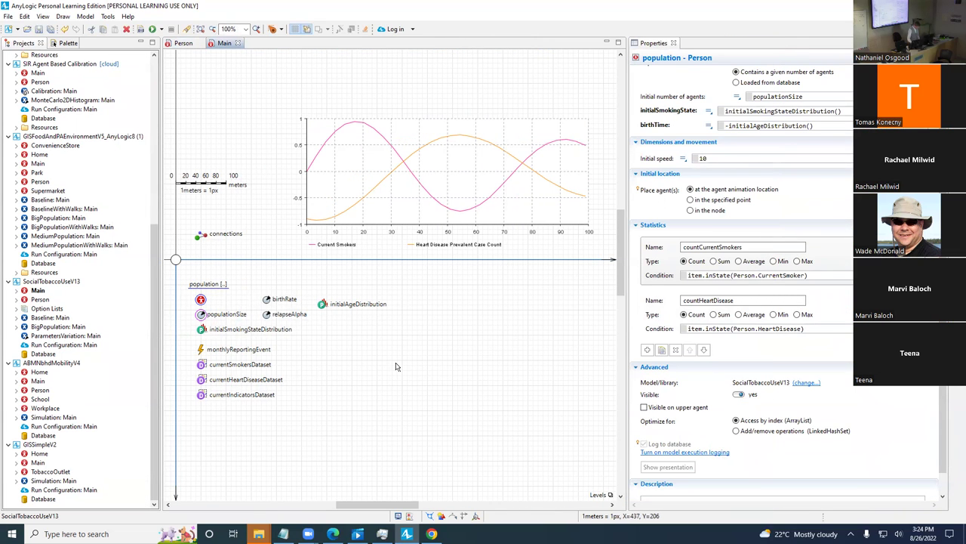
left_click(7, 16)
left_click(32, 80)
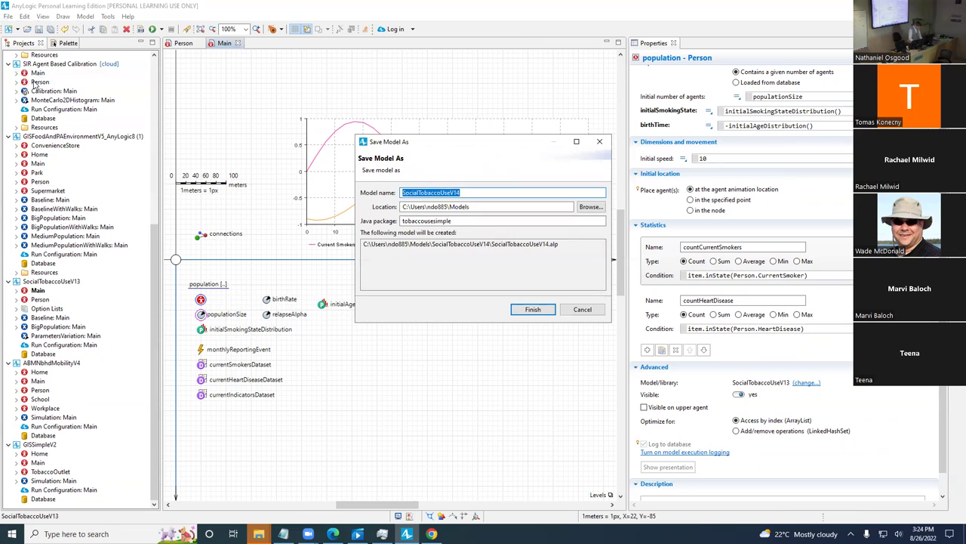
key("Return")
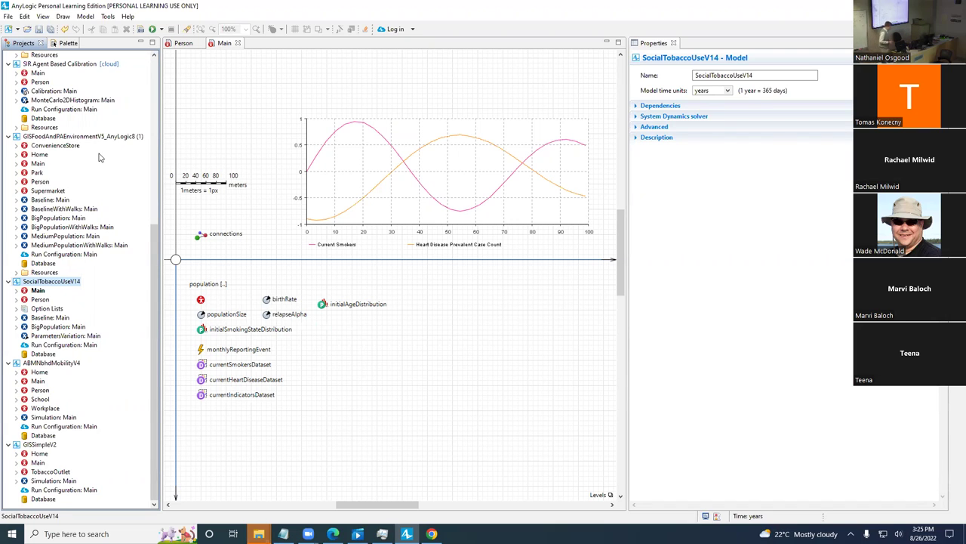
left_click(201, 348)
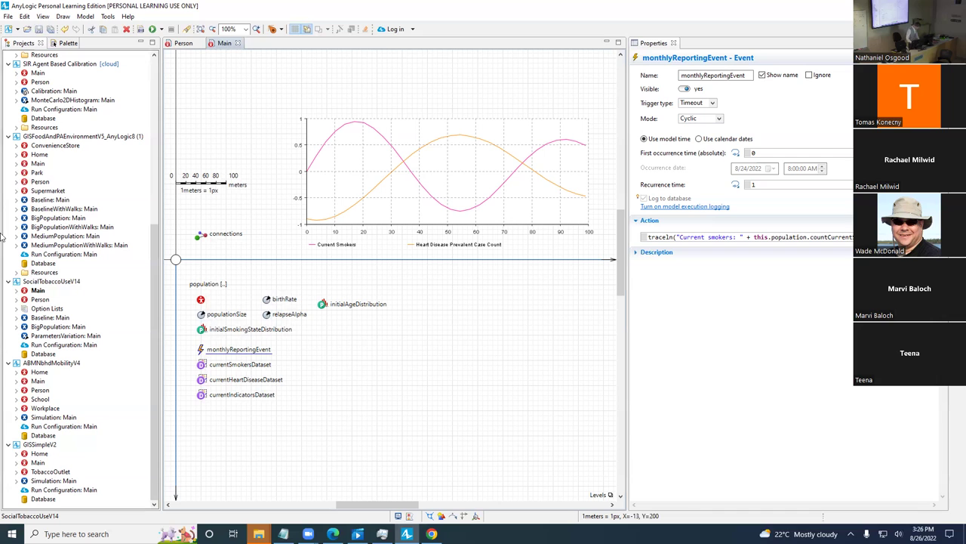
double_click(40, 299)
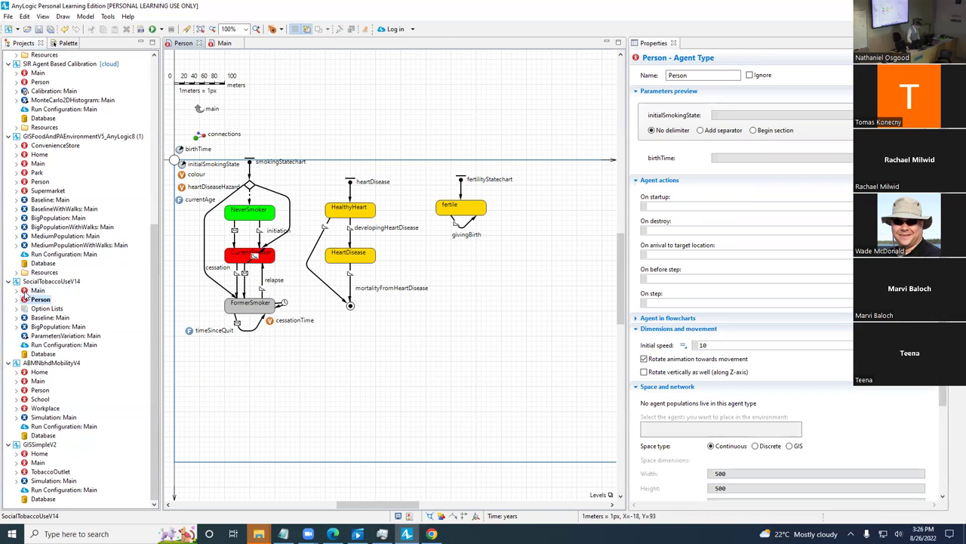
double_click(25, 293)
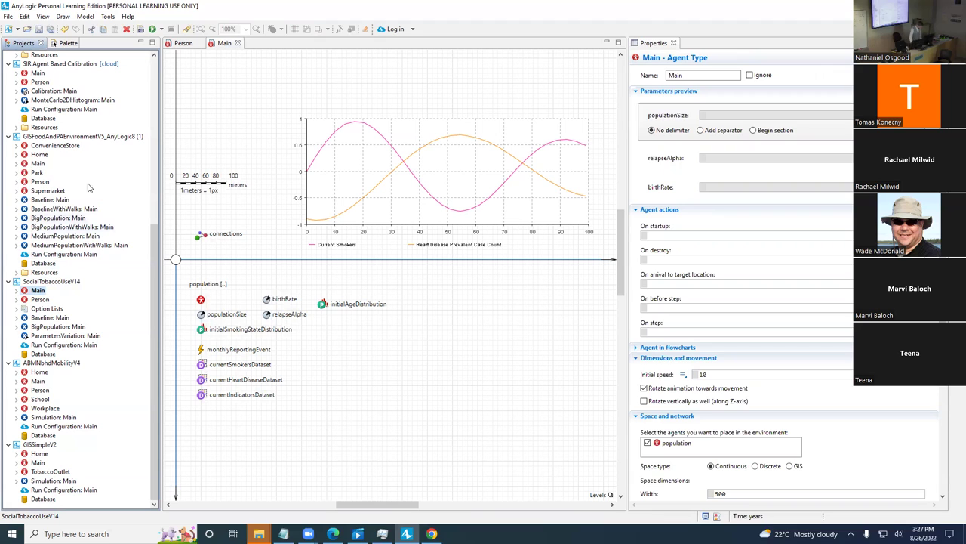
Add a Variable to Main named cumulativeHeartDiseaseIncidentCasesForWeek, placed above population.
left_click(65, 43)
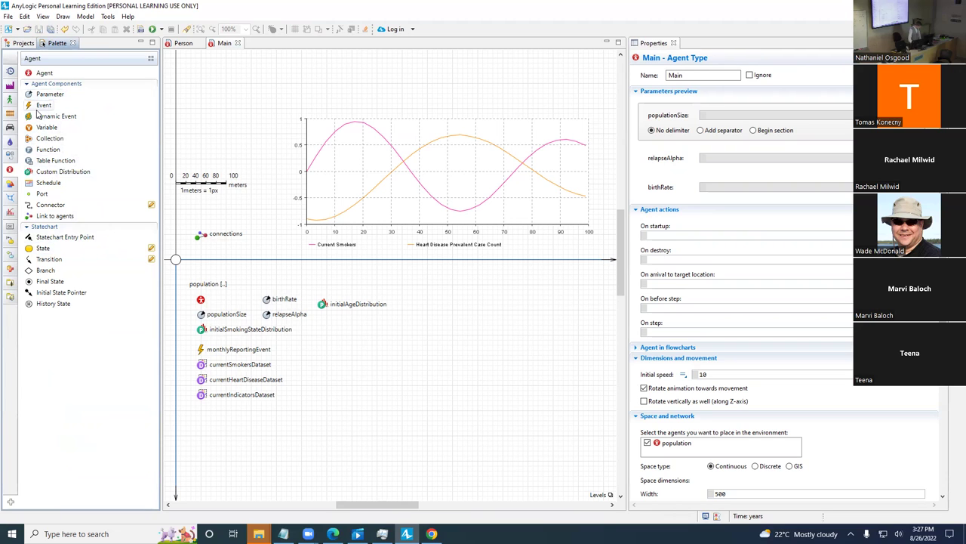
left_click_drag(34, 132, 201, 270)
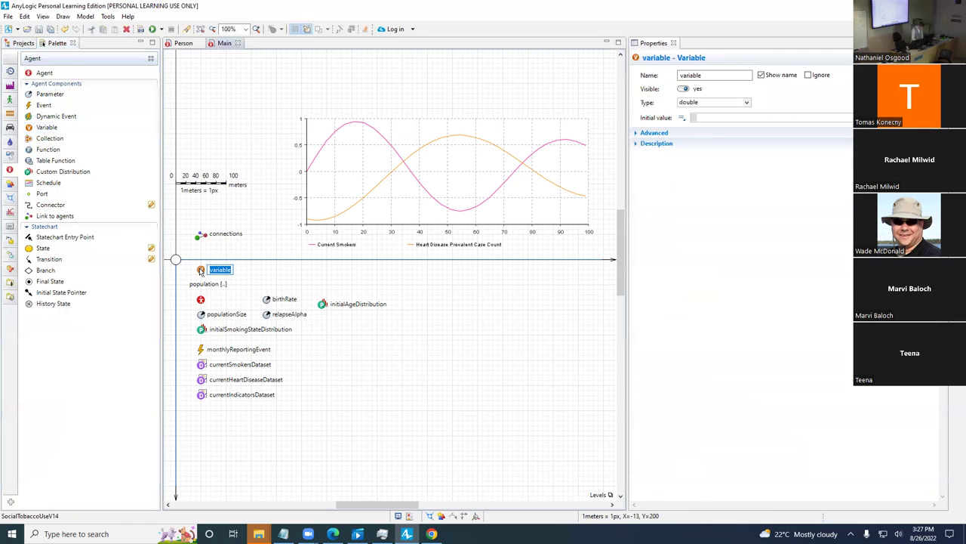
type("cumulativeHeartD")
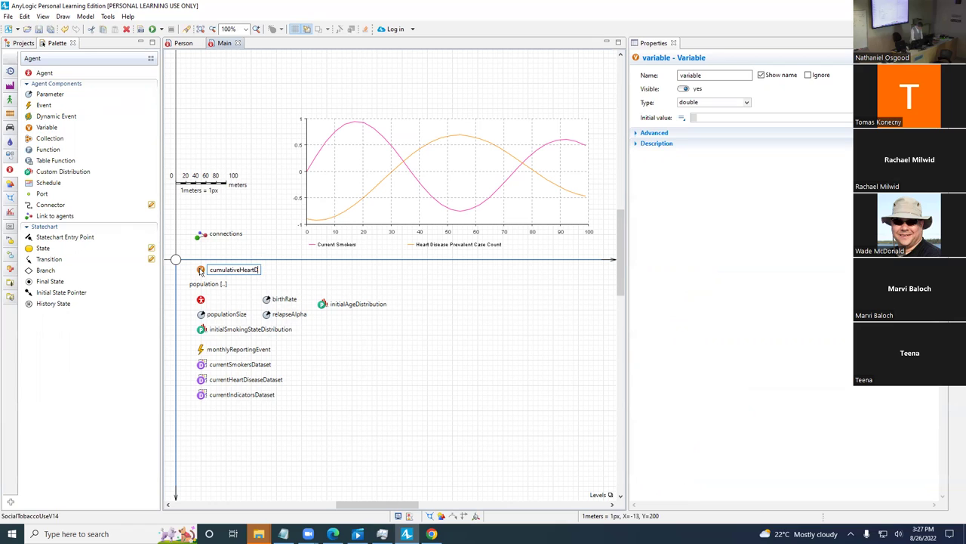
type("isease")
type("Cases")
key("BackSpace")
key("BackSpace")
key("BackSpace")
key("BackSpace")
type("IncidentCasesforWeek")
key("Return")
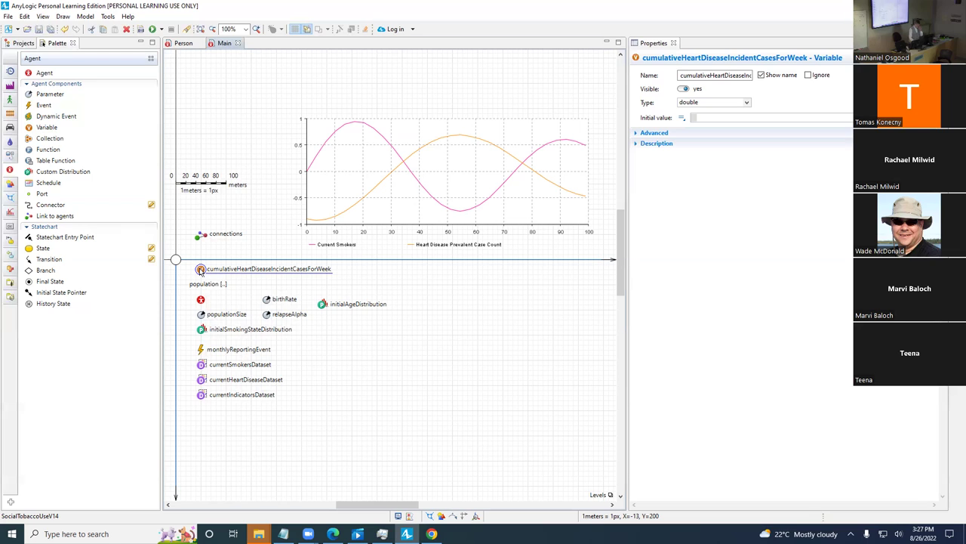
Make the variable type int with initial value 0, then show the Projects list.
left_click(702, 105)
left_click(698, 123)
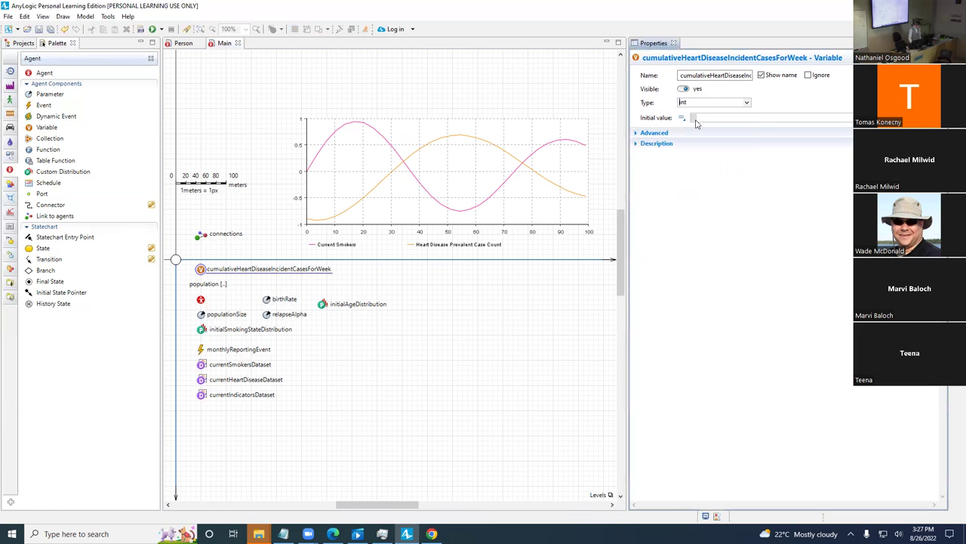
left_click(702, 117)
type("0")
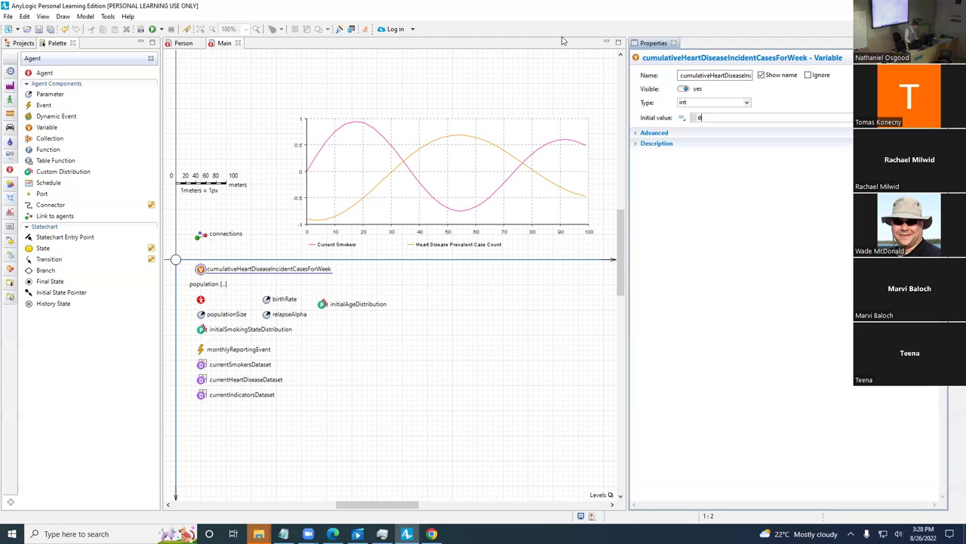
left_click(23, 43)
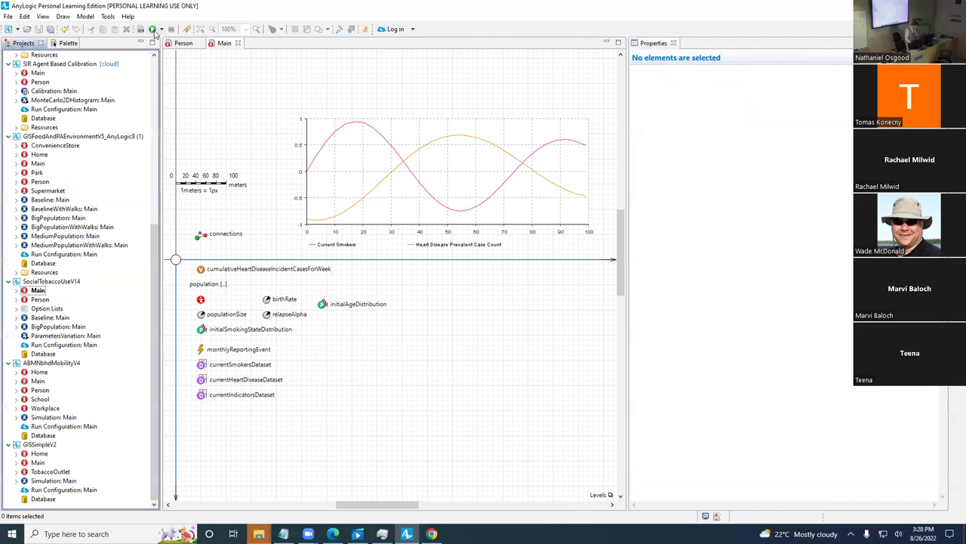
Open the Person agent's statechart and select its HeartDisease state.
double_click(41, 300)
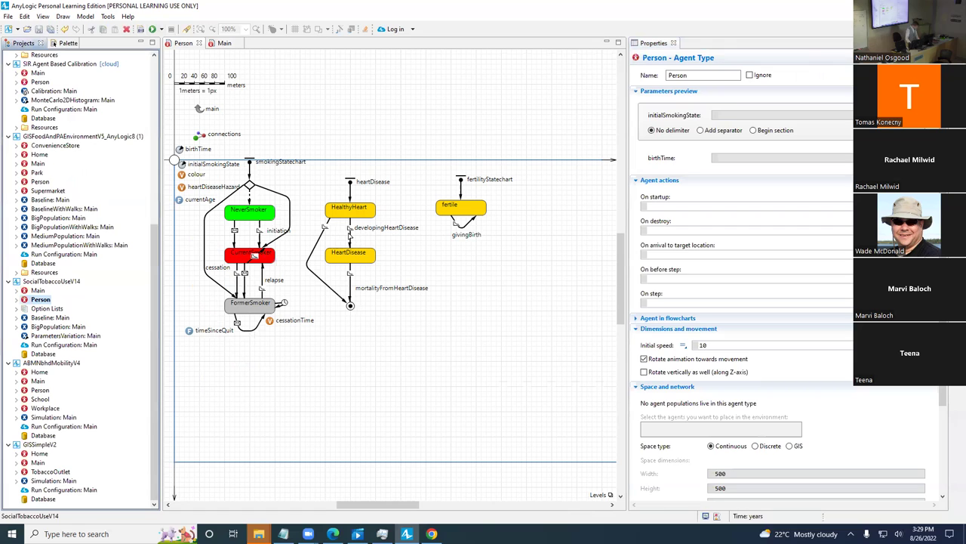
left_click(350, 235)
left_click(356, 254)
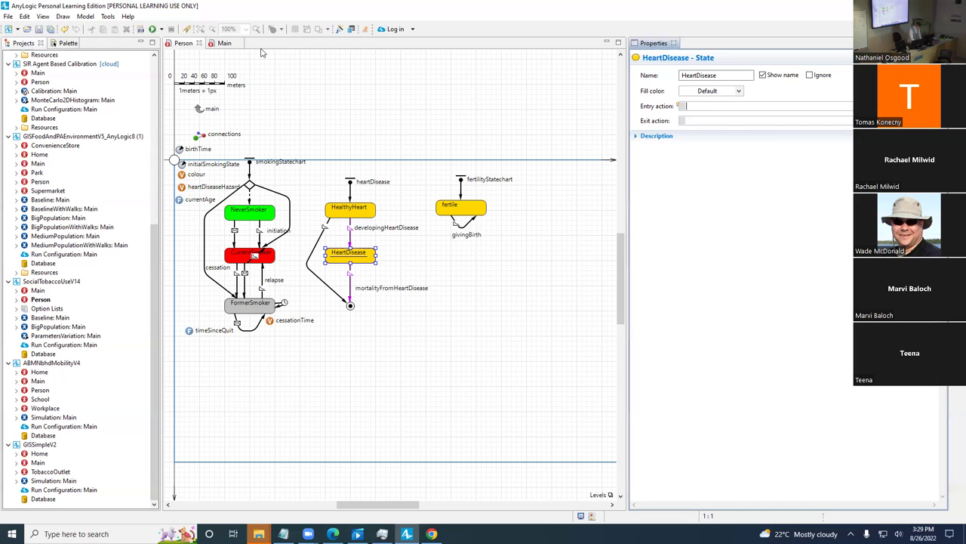
Set HeartDisease's entry action to main.cumulativeHeartDiseaseIncidentCasesForWeek and save the model.
type("main.cum")
key("Return")
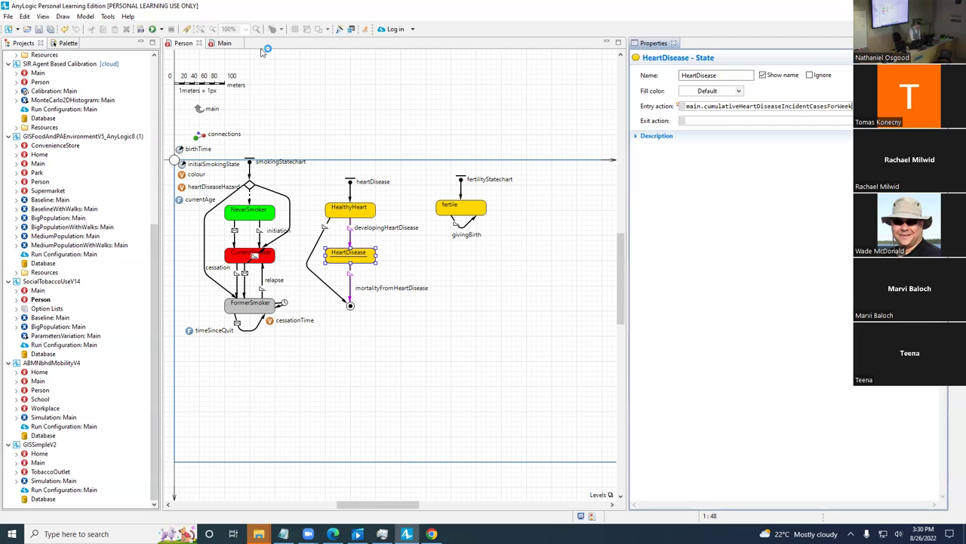
key("shift")
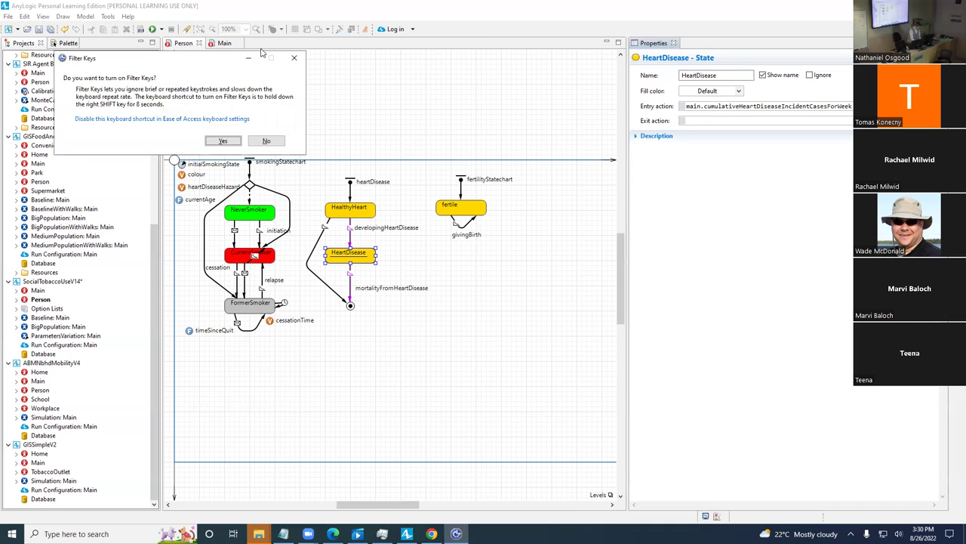
key("Escape")
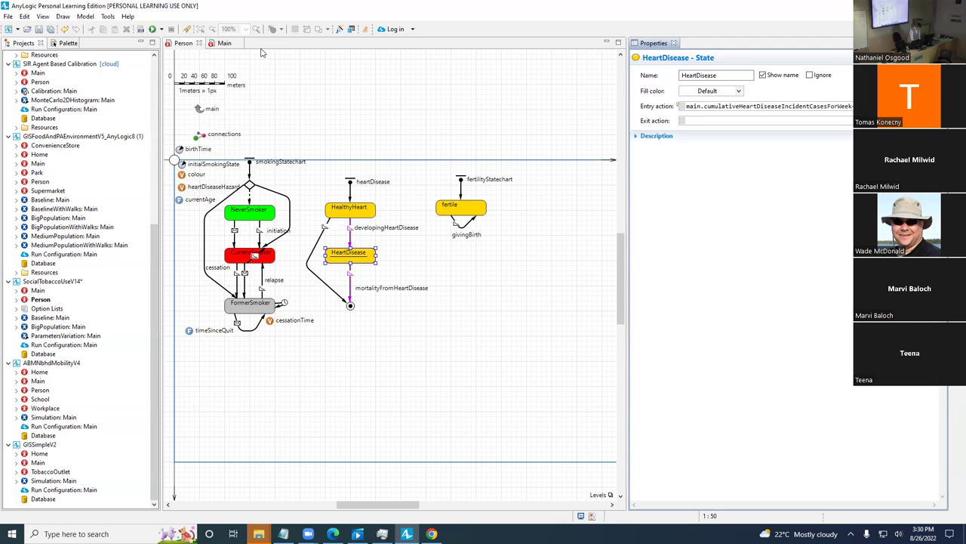
key("ctrl+s")
key("ctrl+s")
Add a traceln line to monthlyReportingEvent printing "Incident cases of Heart Disease for Month: " plus the counter.
left_click(224, 43)
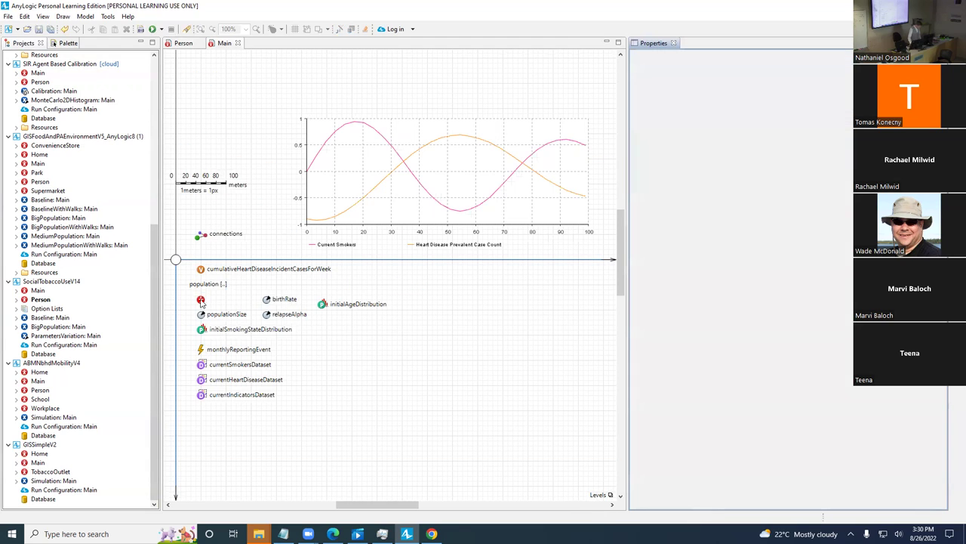
left_click(202, 351)
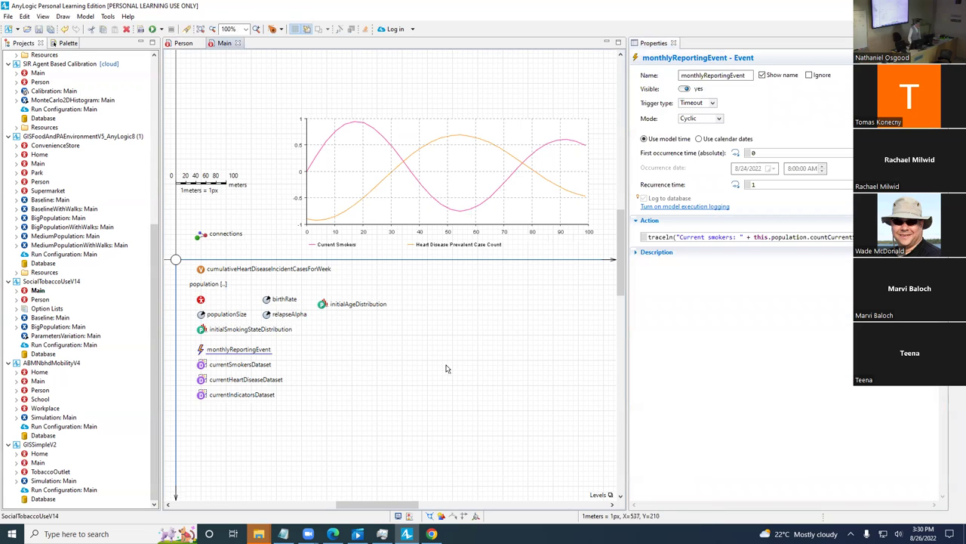
left_click(693, 236)
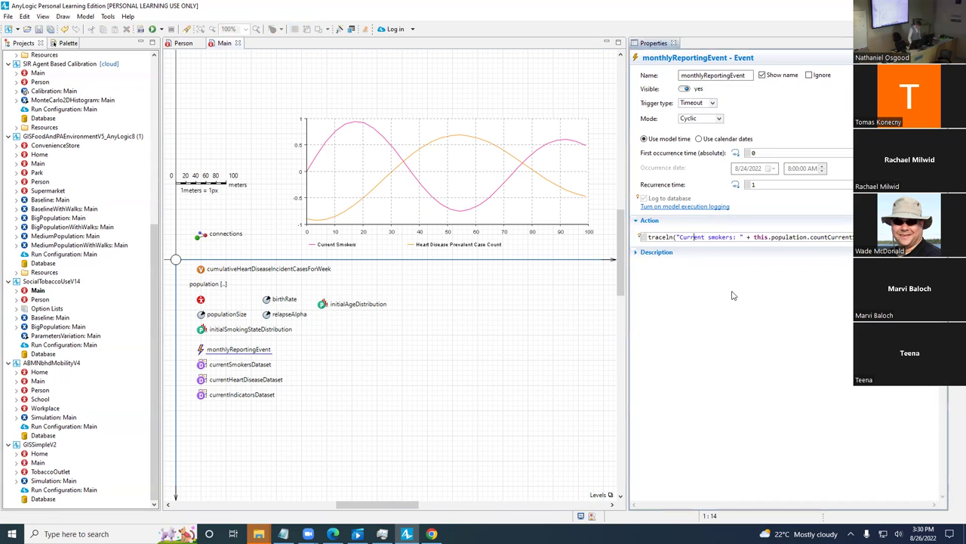
key("End")
key("Return")
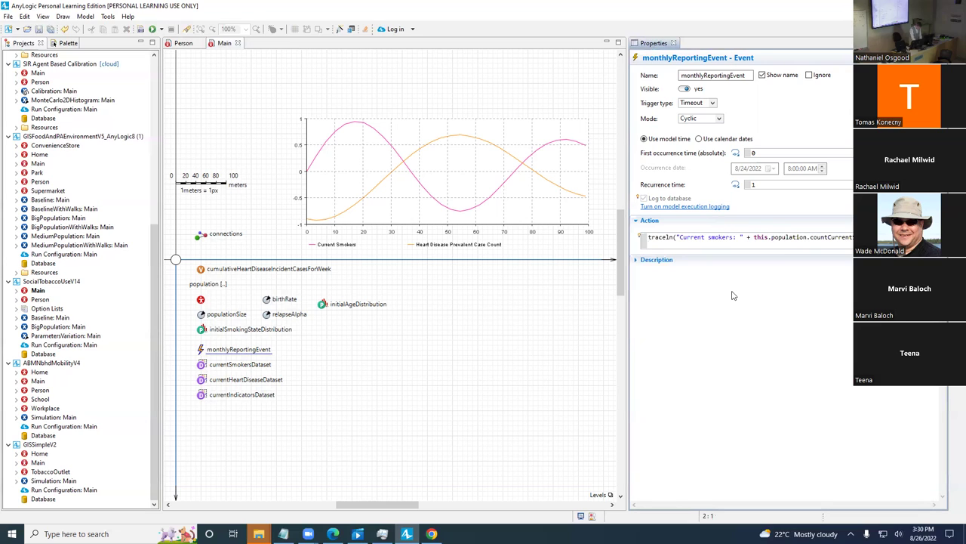
type("traceln(\"")
type("Heart")
key("BackSpace")
key("BackSpace")
key("BackSpace")
key("BackSpace")
key("BackSpace")
type("Incident cases of Heart Disease")
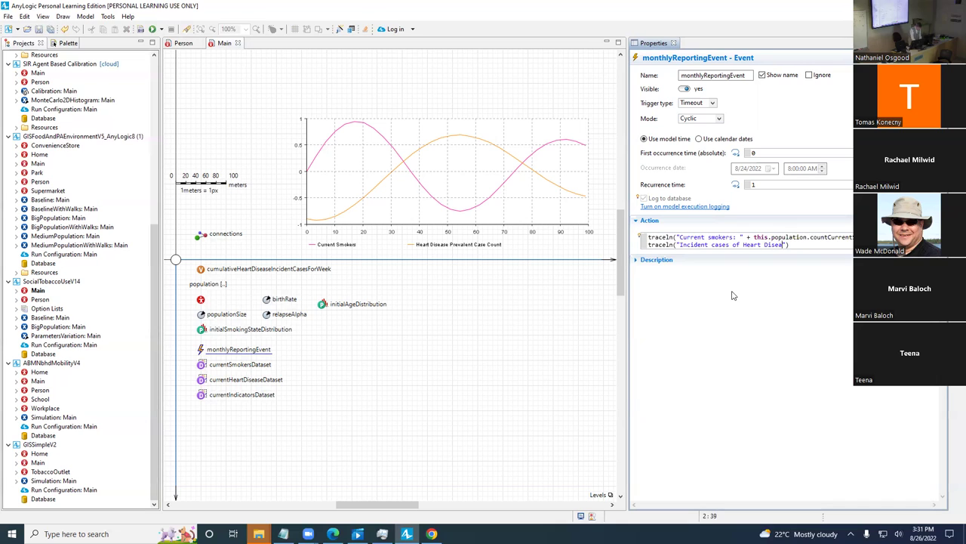
type(" for Month: \"")
type("+ thiu")
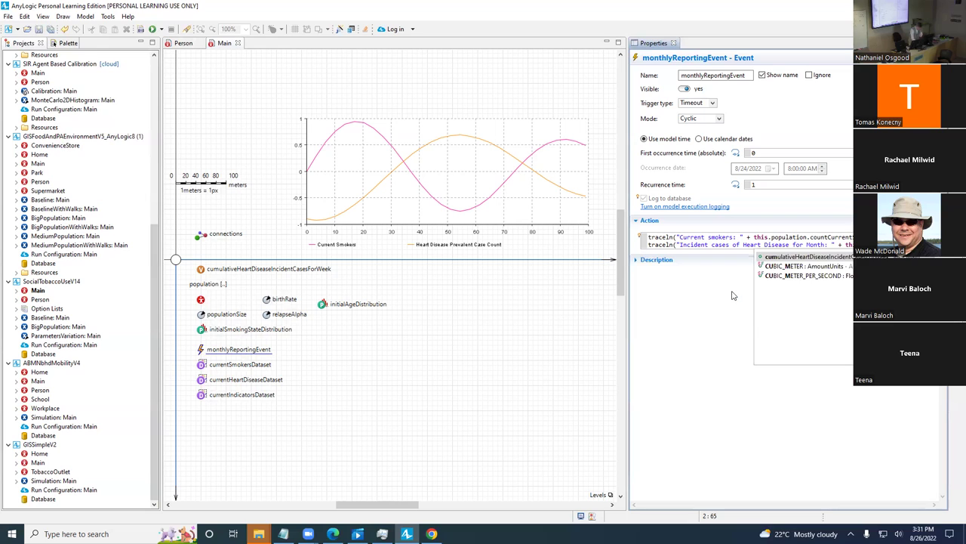
key("Return")
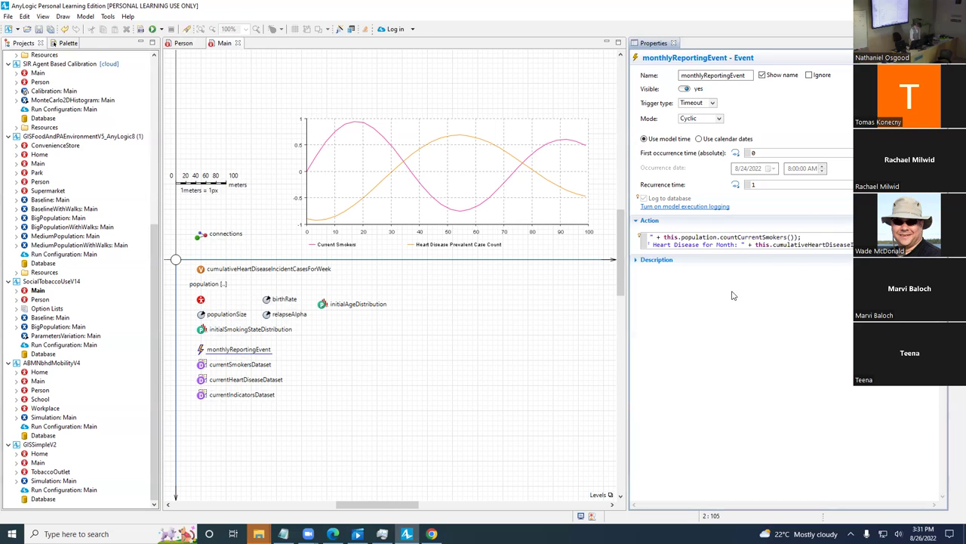
type(")")
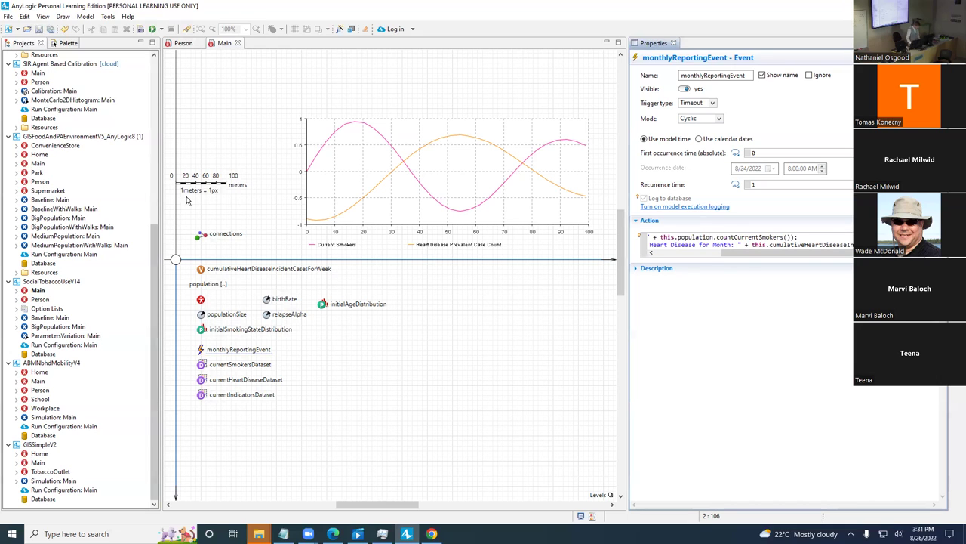
Rename cumulativeHeartDiseaseIncidentCasesForWeek to cumulativeHeartDiseaseIncidentCasesForMonth, updating all references.
left_click(201, 269)
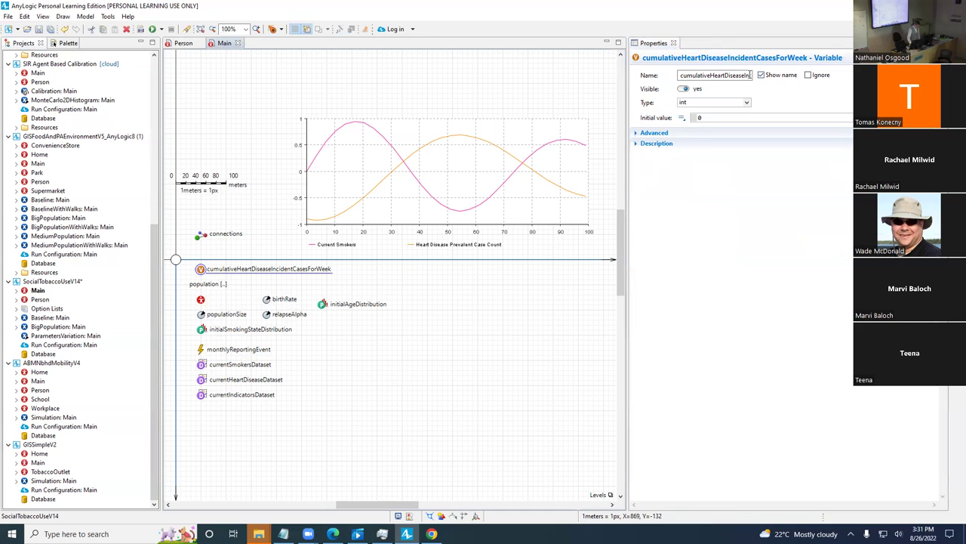
left_click(751, 195)
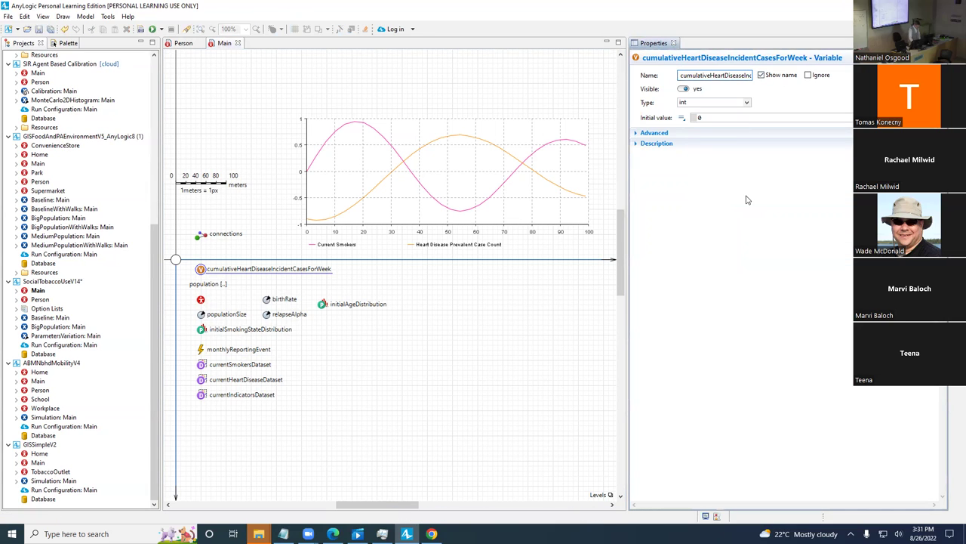
key("End")
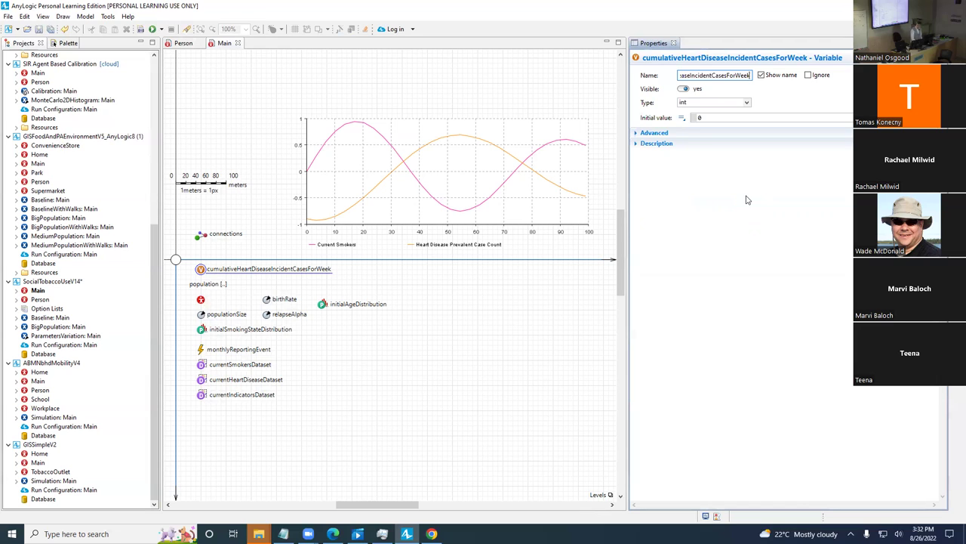
key("Left")
key("Left")
key("Left")
key("Left")
key("Left")
key("Left")
key("Left")
key("Left")
key("Left")
key("Left")
key("Left")
key("Left")
key("Left")
key("Left")
key("Left")
key("Left")
key("Left")
key("Left")
key("Left")
key("Left")
type("Month")
key("Return")
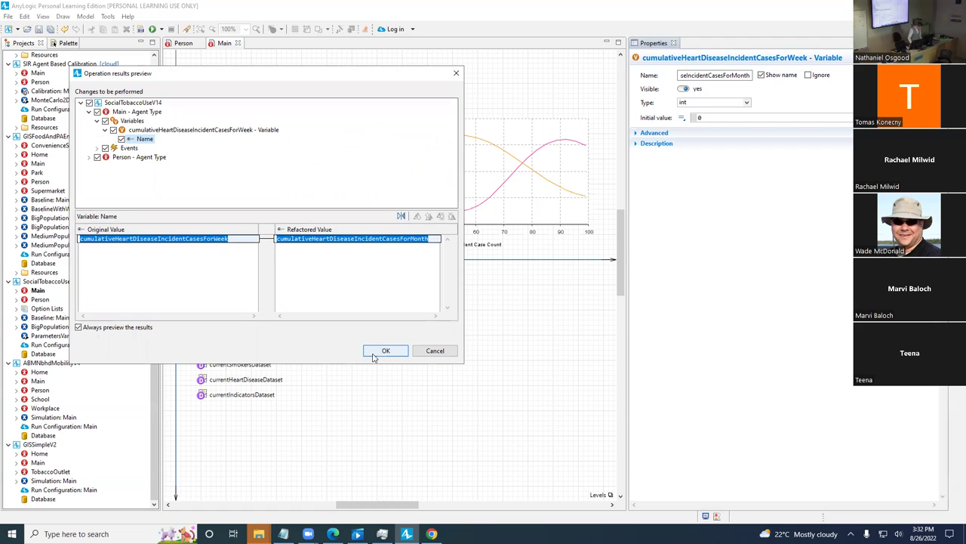
left_click(385, 351)
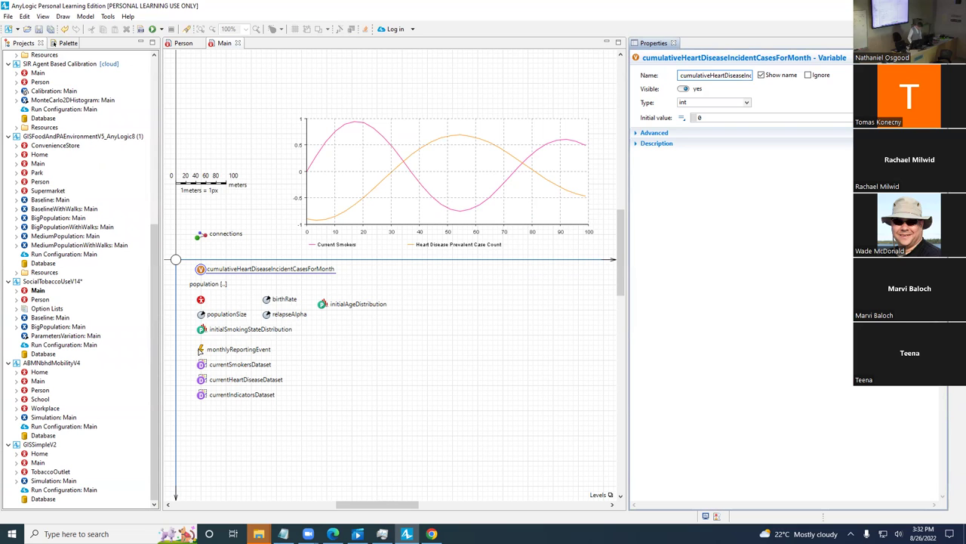
Check monthlyReportingEvent and the HeartDisease entry action, then build the model.
left_click(200, 349)
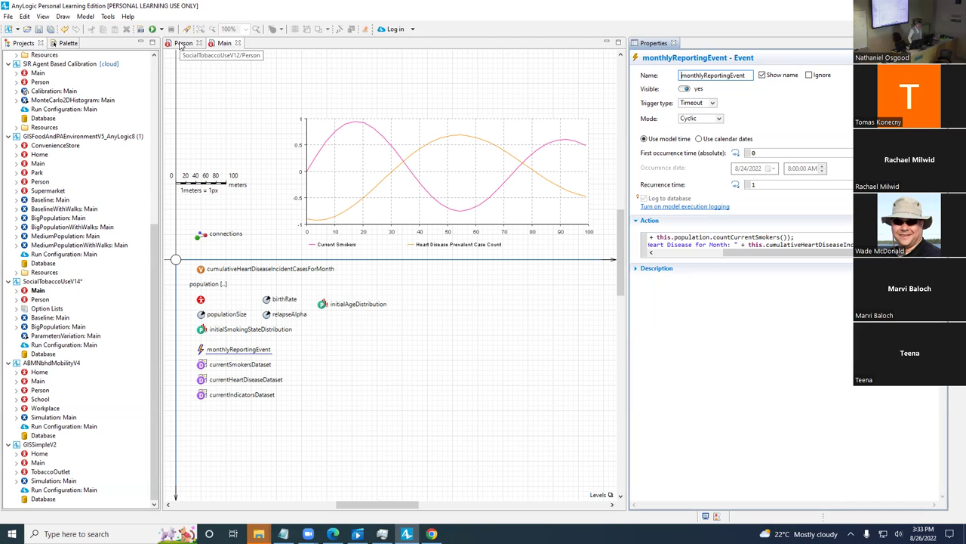
left_click(183, 43)
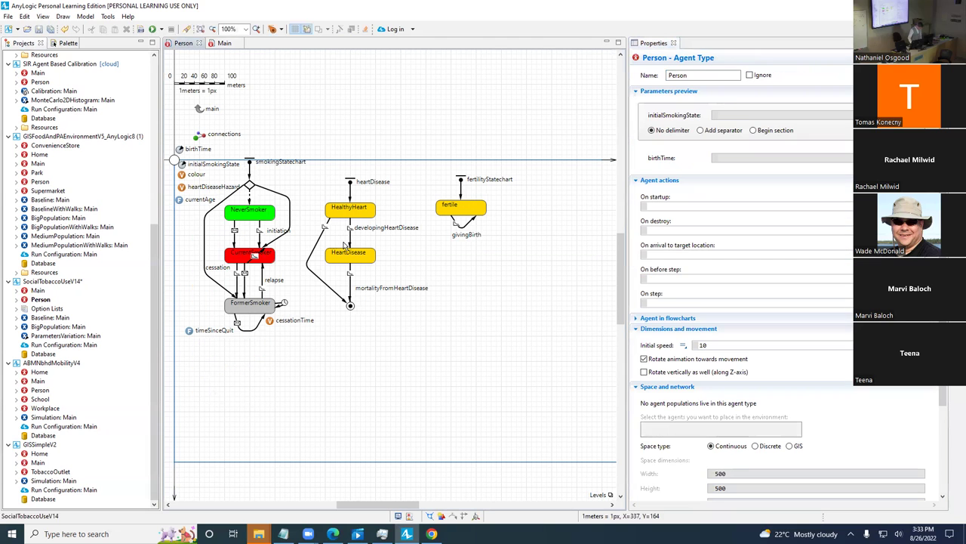
left_click(352, 255)
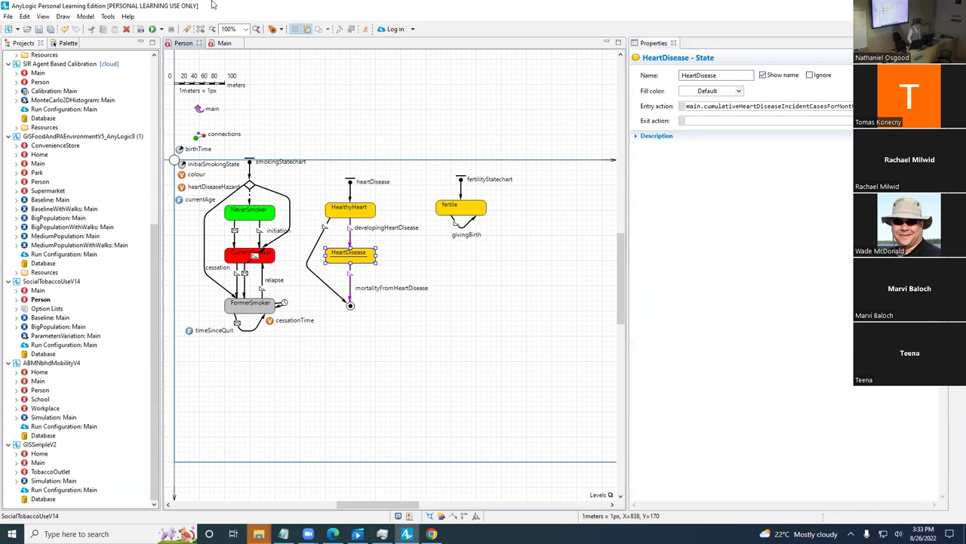
left_click(140, 29)
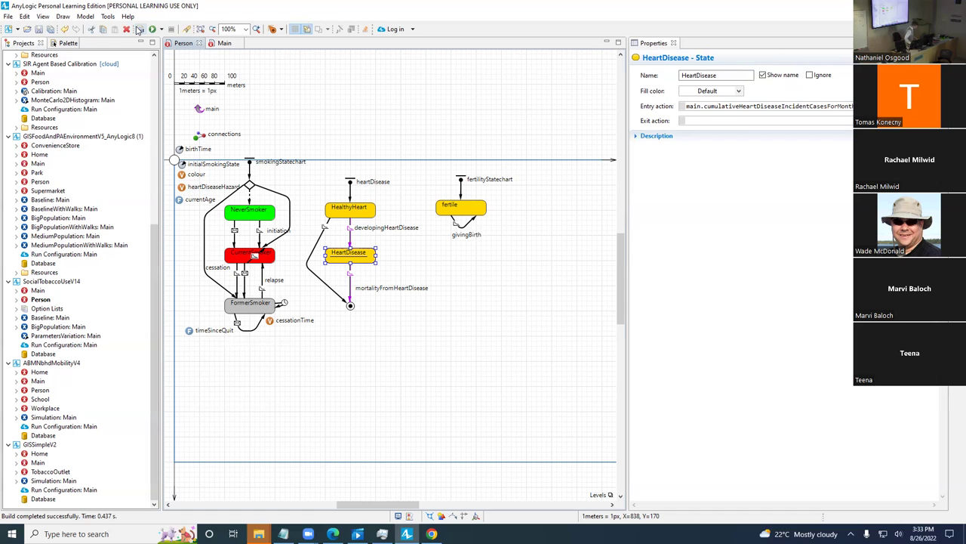
Rebuild the model and run the Baseline experiment.
left_click(139, 29)
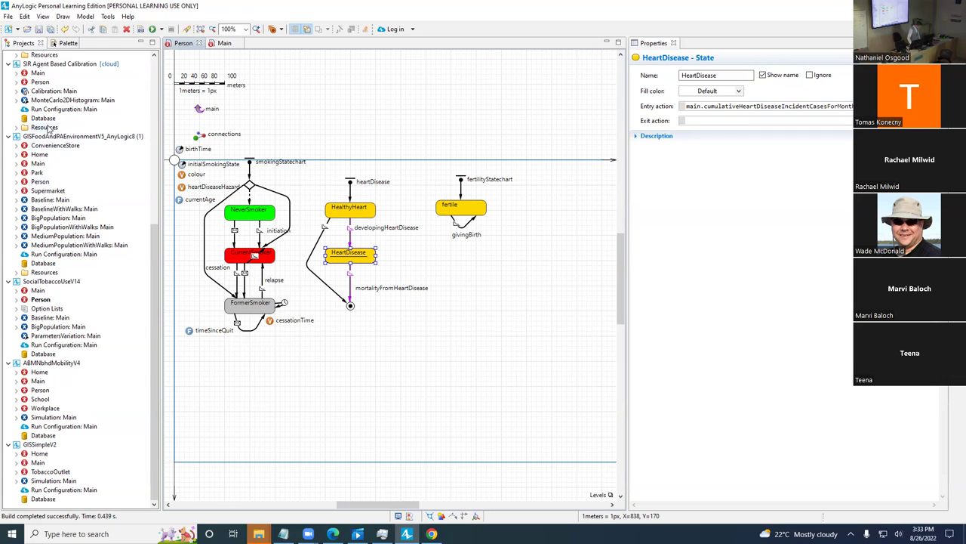
left_click(49, 317)
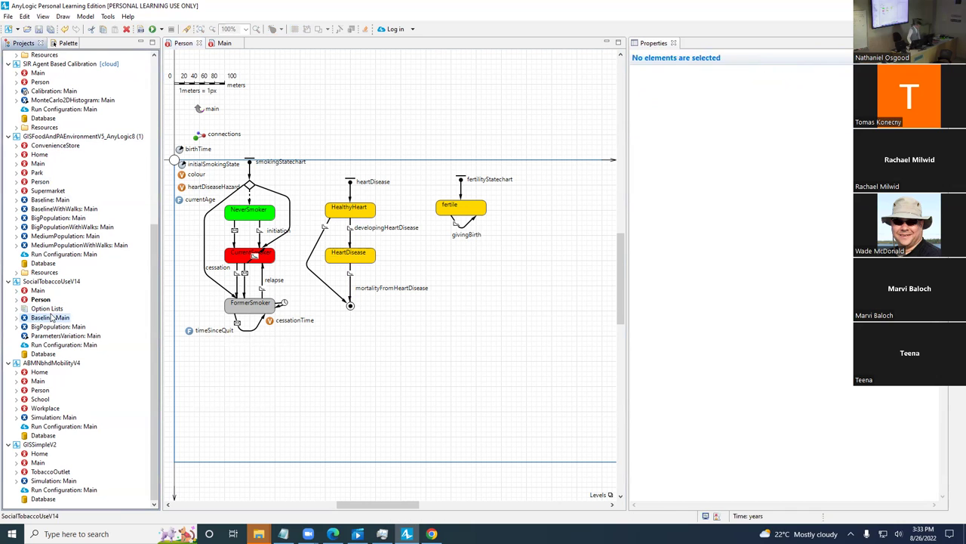
right_click(51, 317)
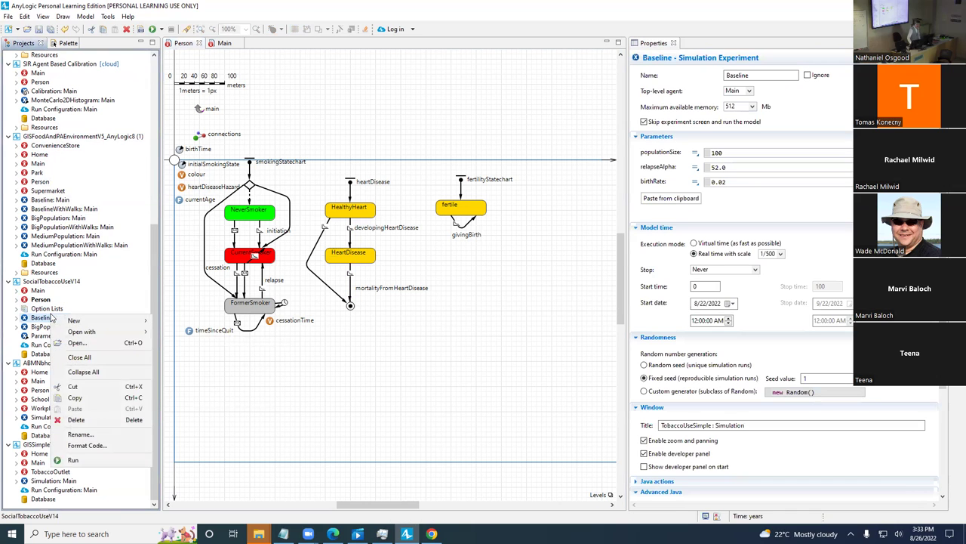
left_click(112, 459)
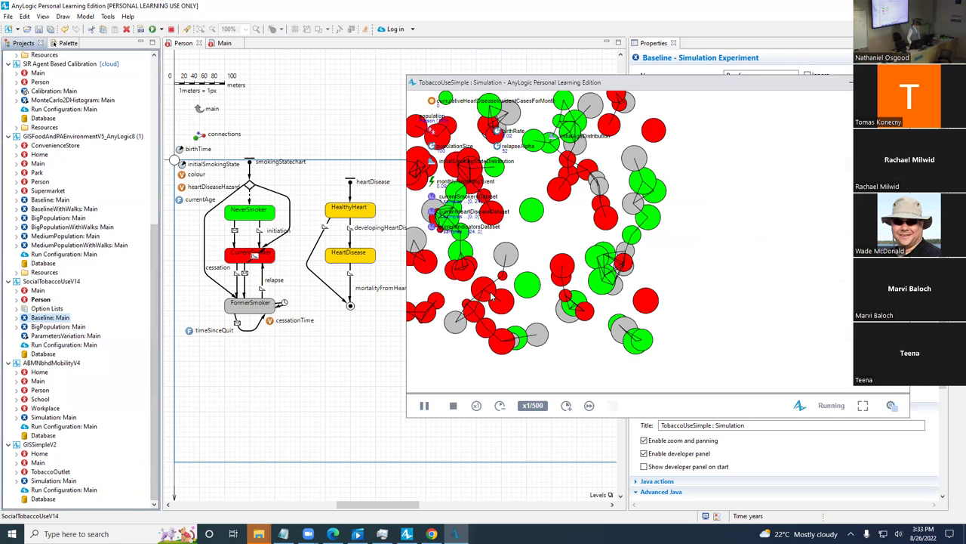
Maximize the simulation window and switch between it and the model editor.
double_click(483, 83)
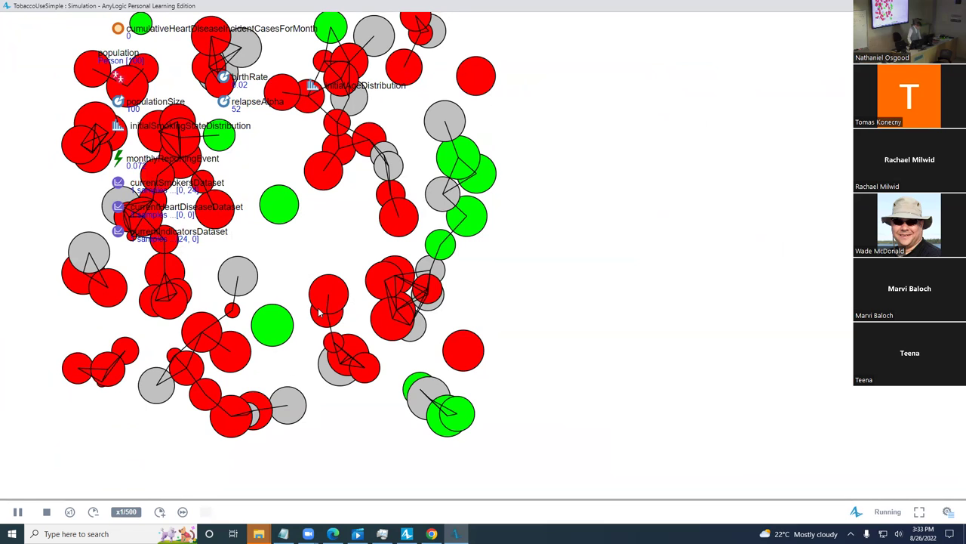
key("alt+Tab")
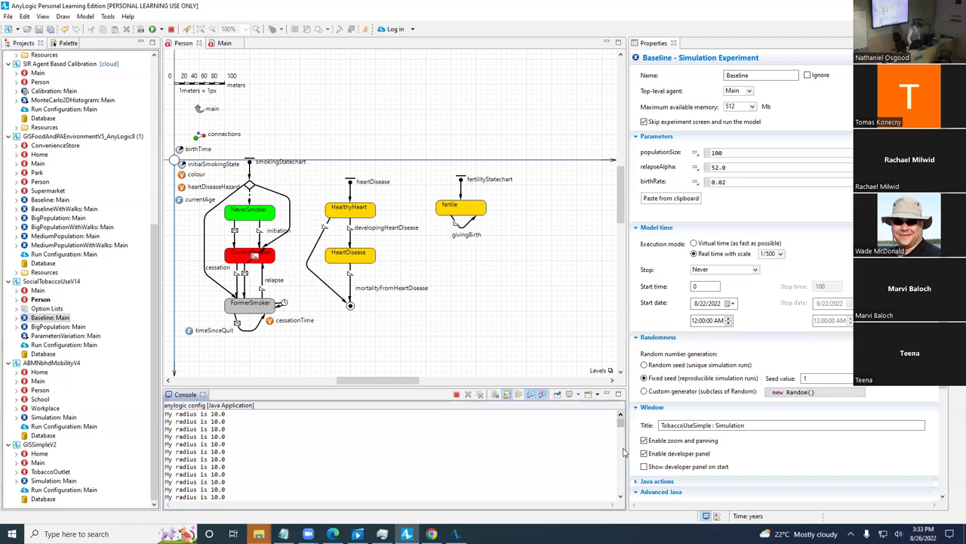
scroll(620, 419, "down", 3)
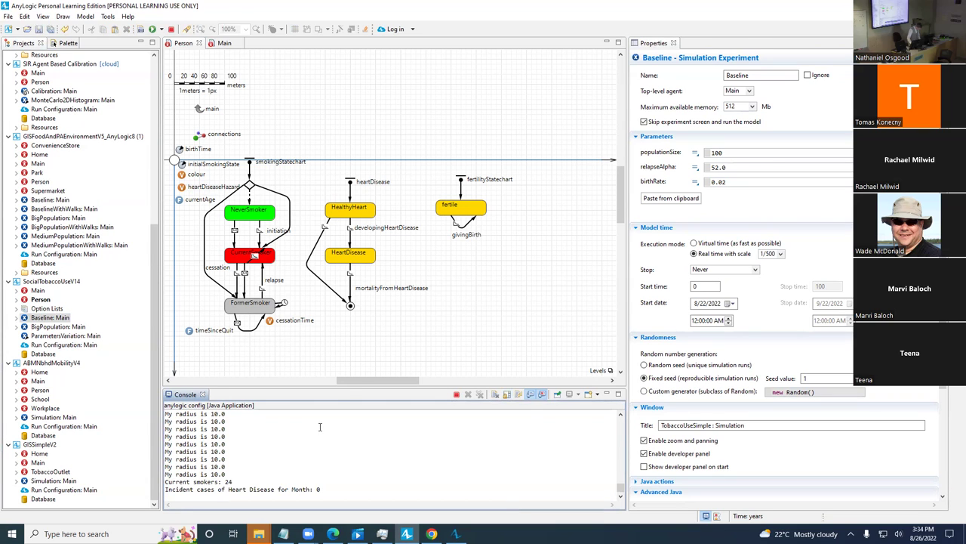
key("alt+Tab")
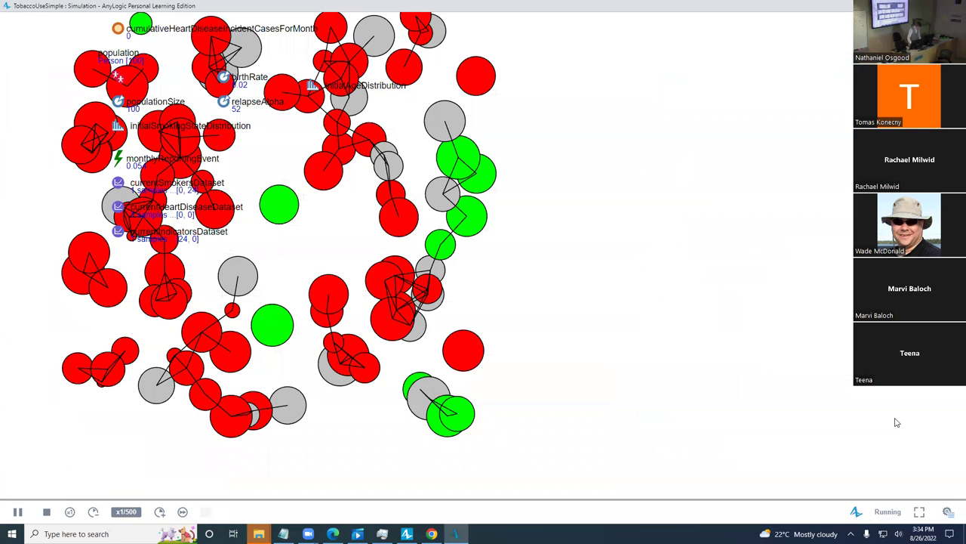
key("alt+Tab")
key("Escape")
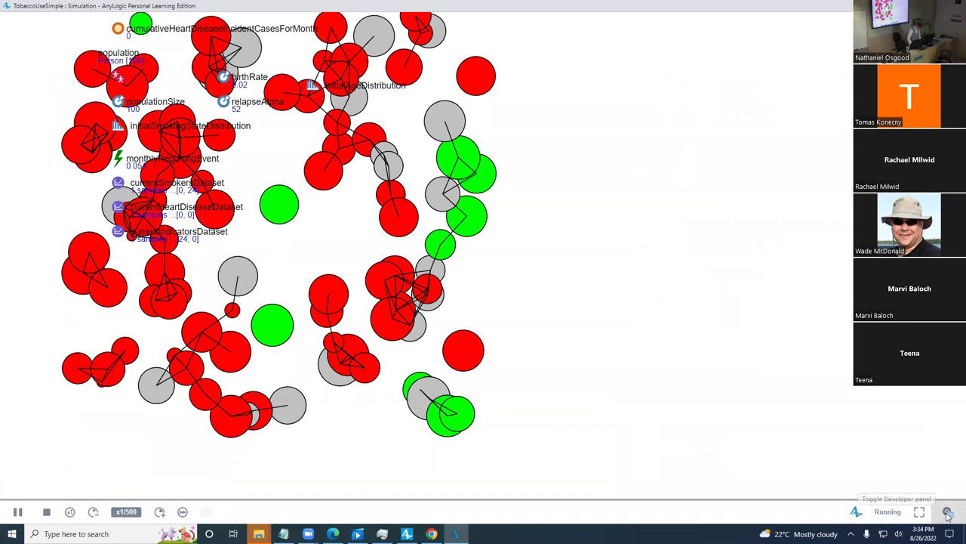
Show the developer console and speed the simulation up to x1/5, then return to the editor.
left_click(949, 511)
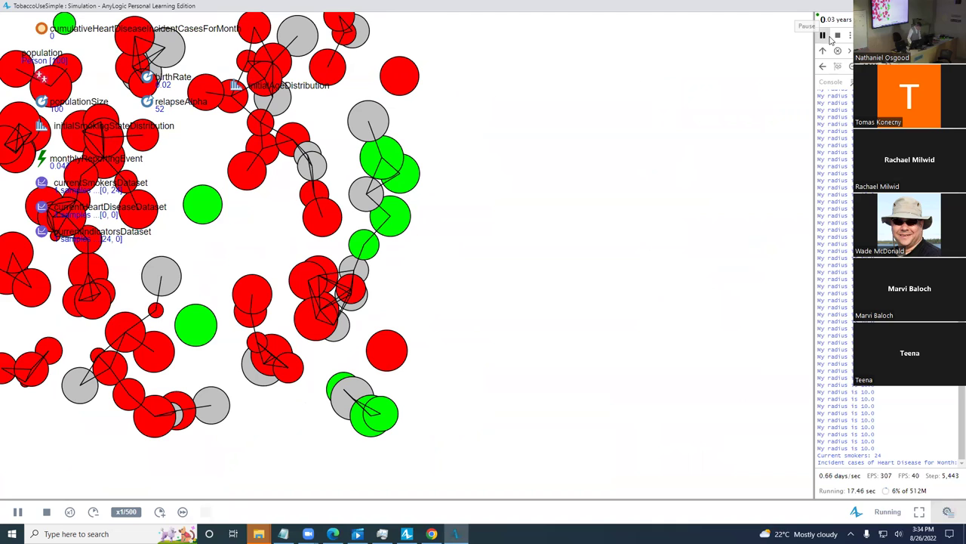
left_click(160, 512)
left_click(159, 512)
left_click(161, 511)
left_click(161, 512)
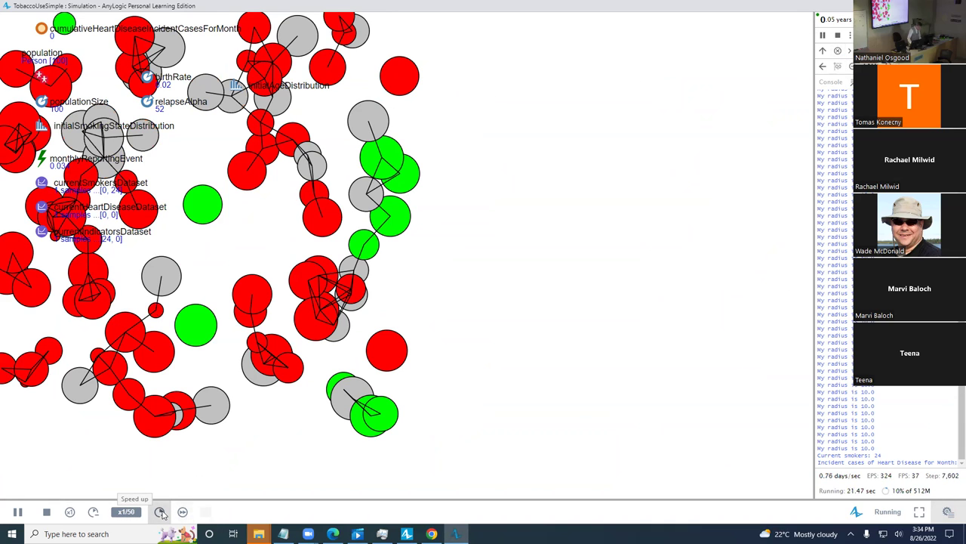
left_click(160, 512)
left_click(160, 512)
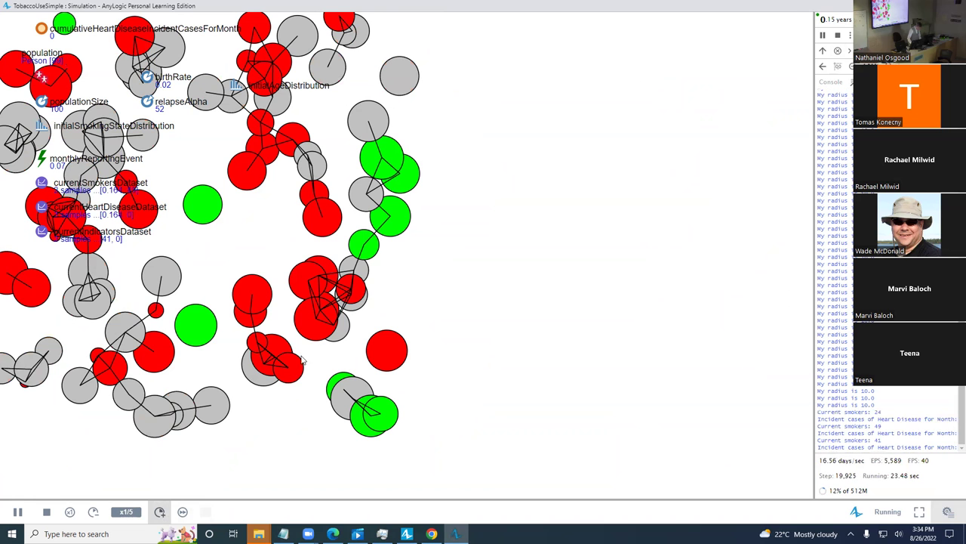
key("alt+Tab")
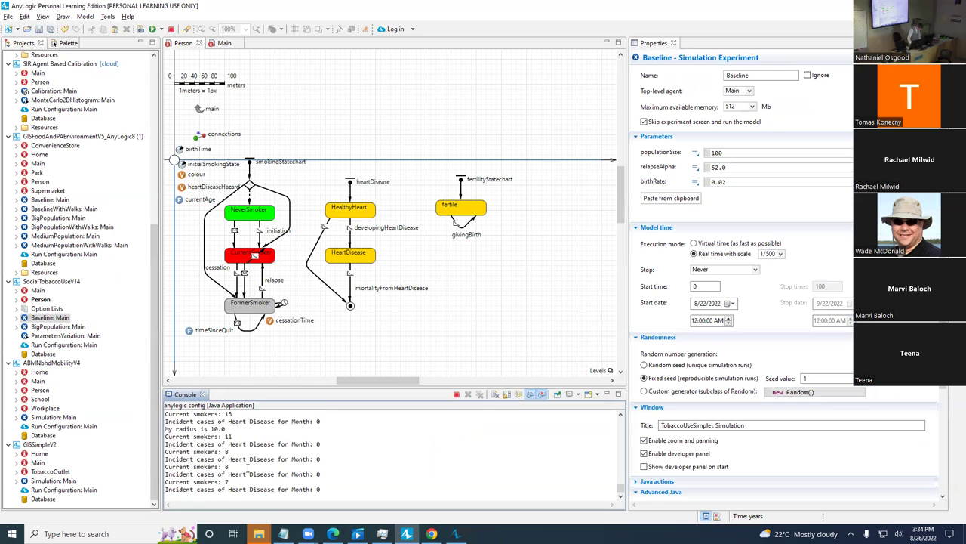
Return to the model editor and close the simulation Console panel.
key("alt+Tab")
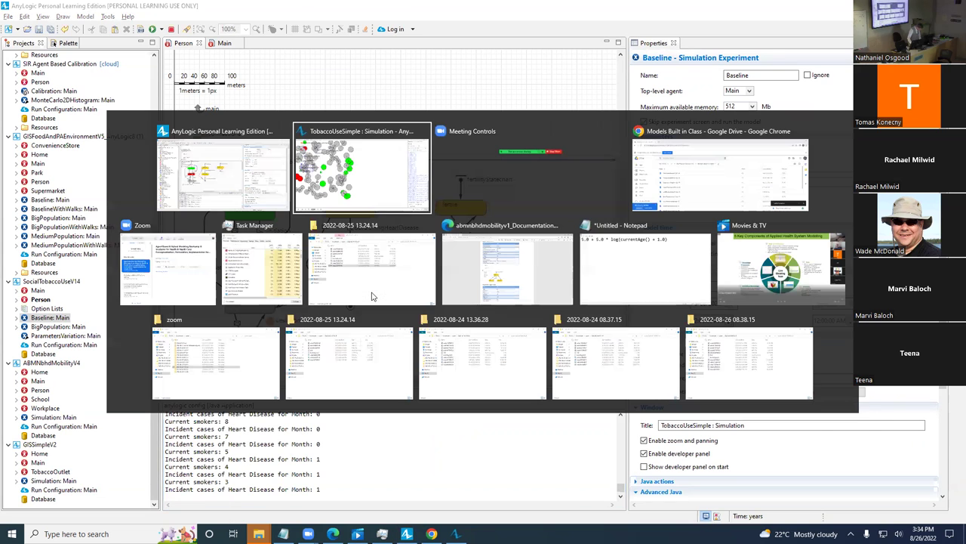
key("alt+Tab")
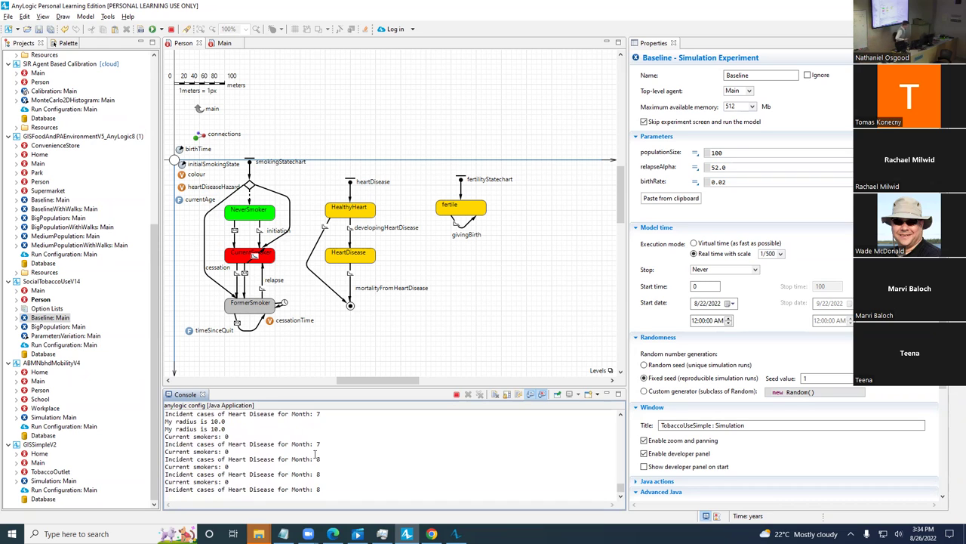
left_click(456, 395)
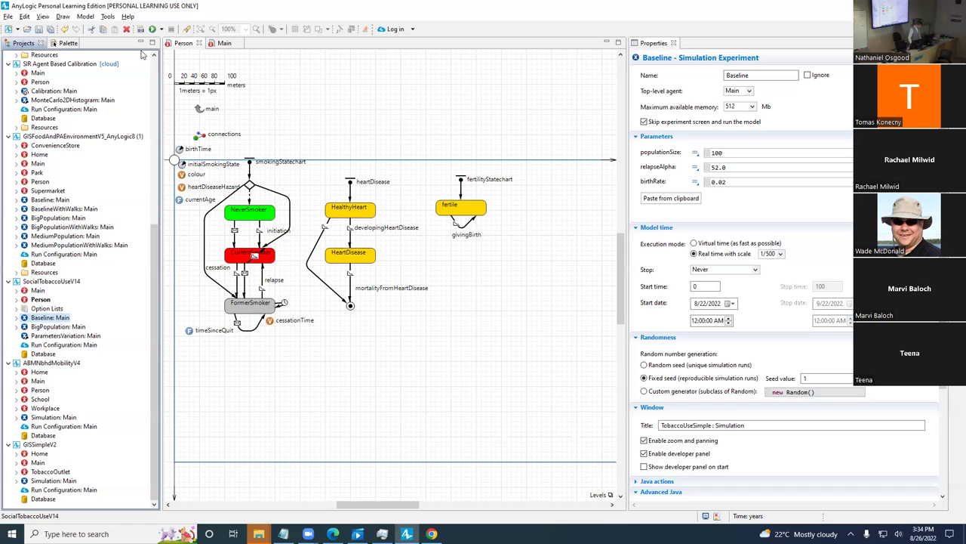
Append this.cumulativeHeartDiseaseIncidentCasesForMonth = 0; to monthlyReportingEvent's action and save the model.
left_click(218, 44)
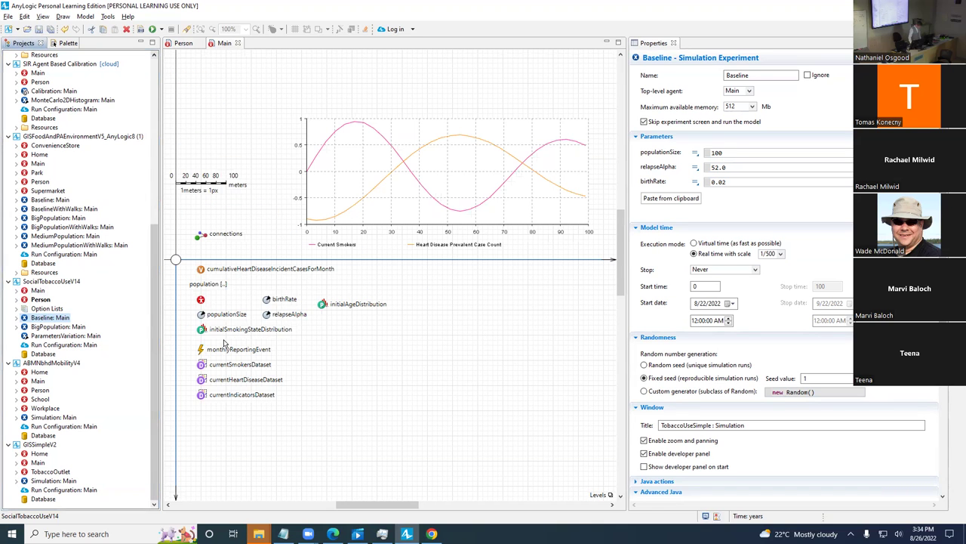
left_click(200, 349)
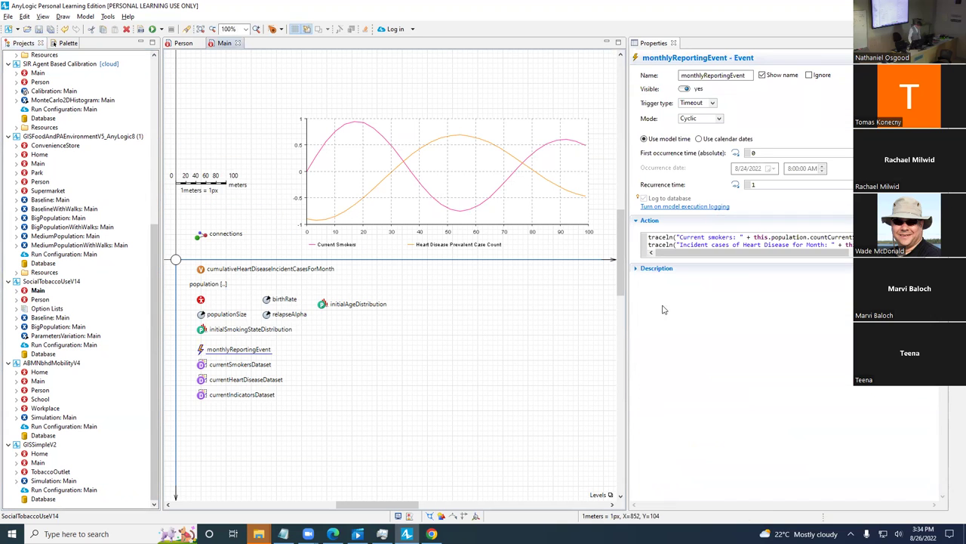
left_click(751, 243)
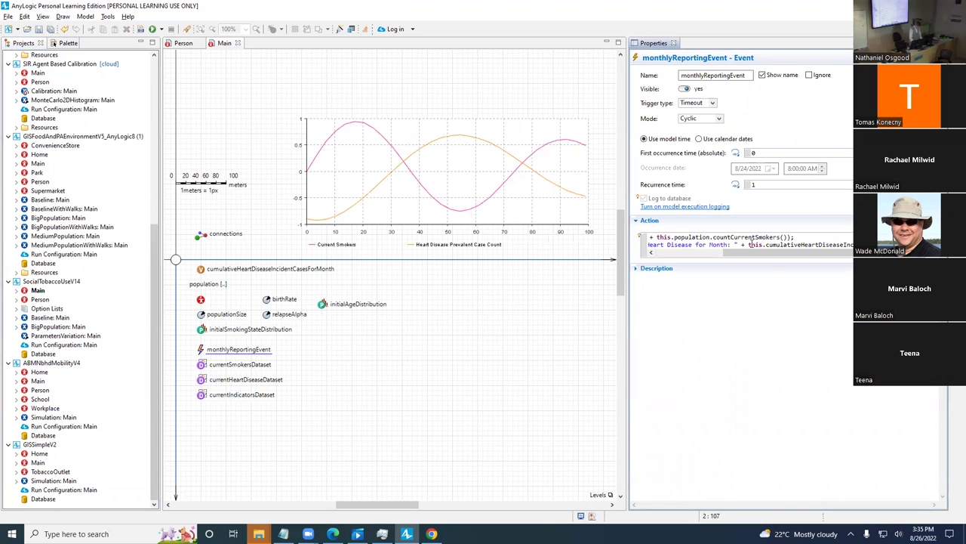
key("Return")
key("Return")
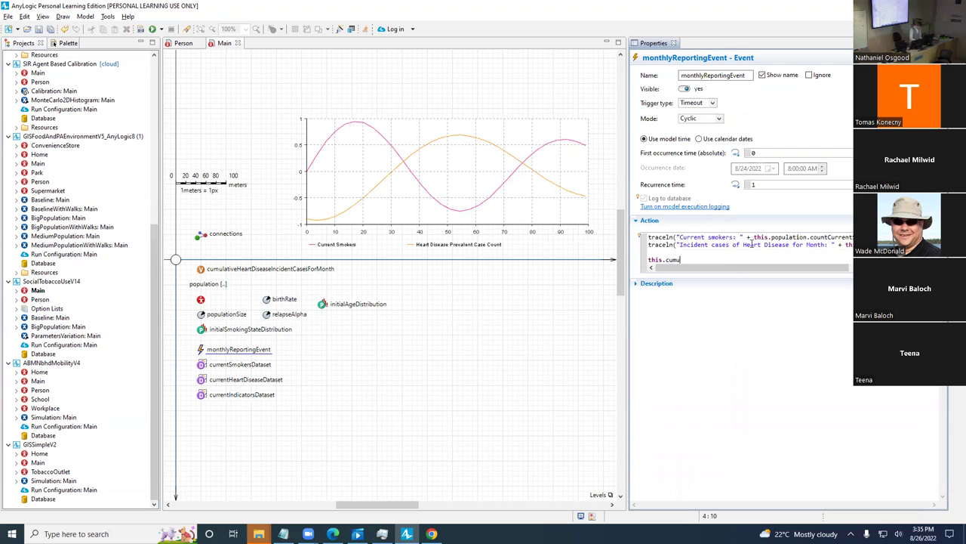
key("ctrl+space")
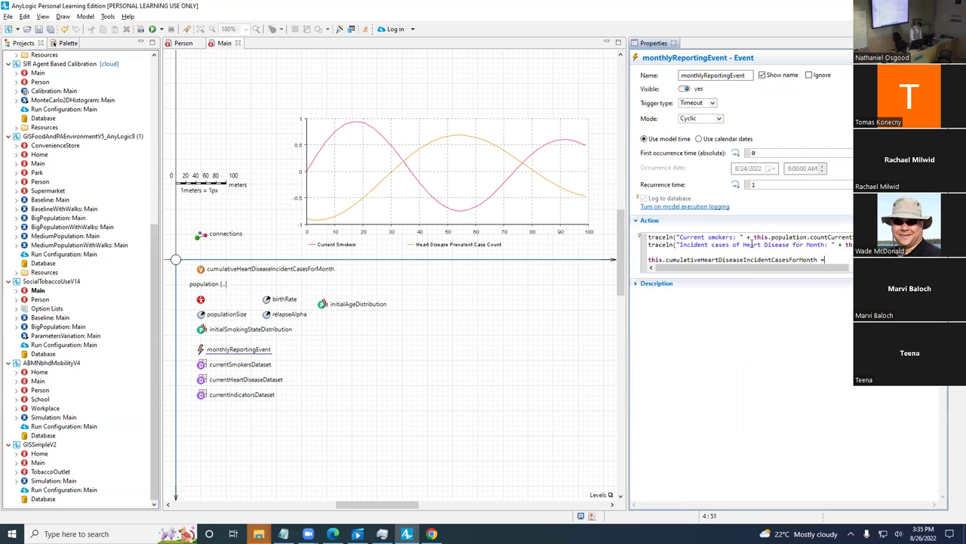
key("ctrl+s")
type(";")
key("ctrl+s")
Run the Baseline experiment, start the simulation and raise its speed twice.
left_click(50, 317)
right_click(48, 318)
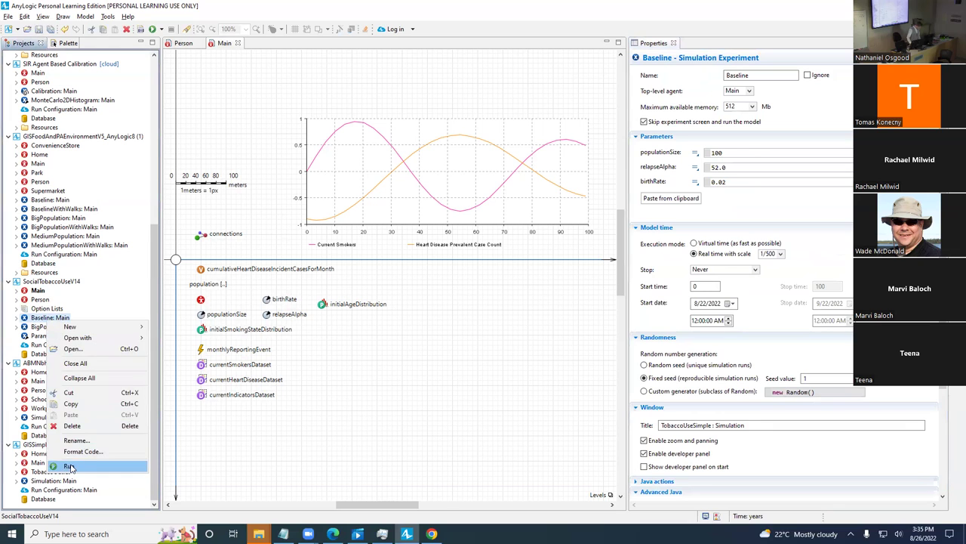
left_click(69, 467)
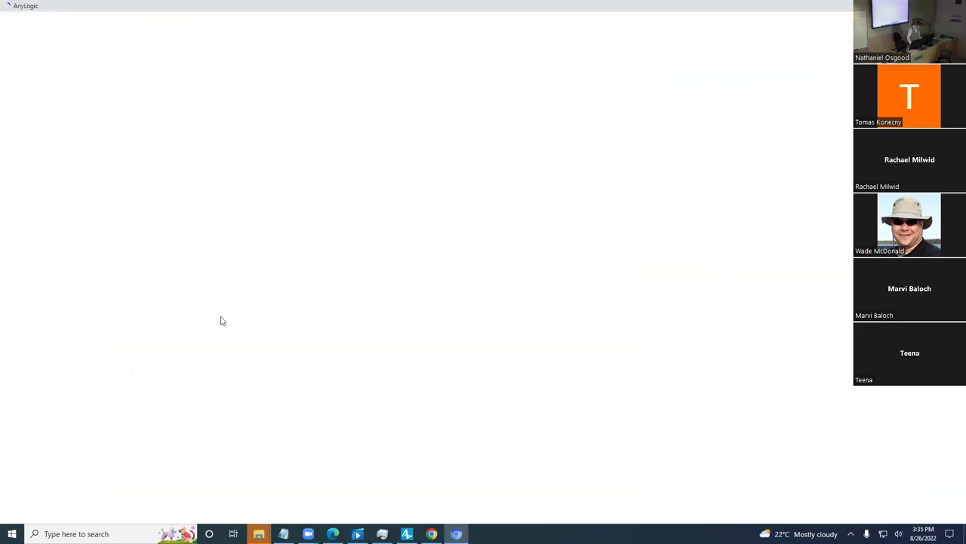
left_click(17, 511)
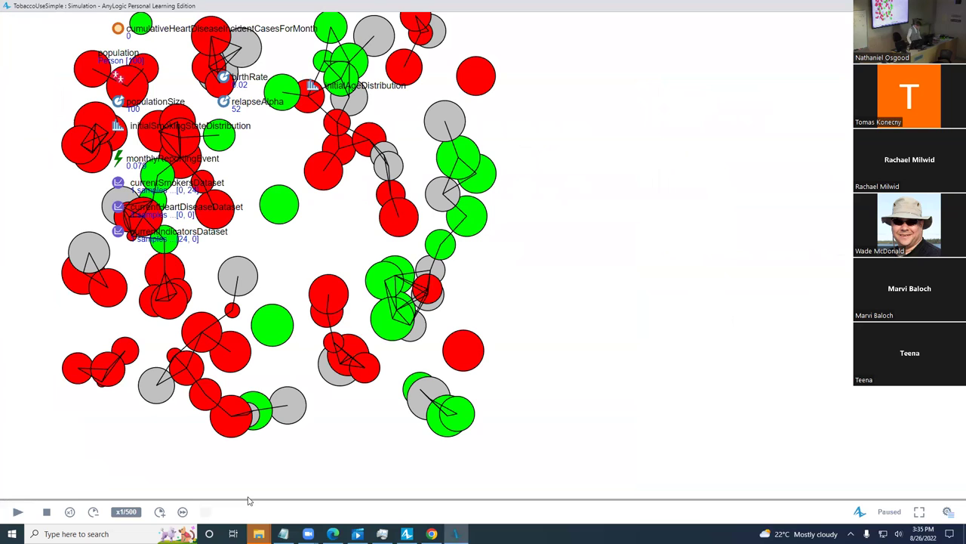
left_click(160, 512)
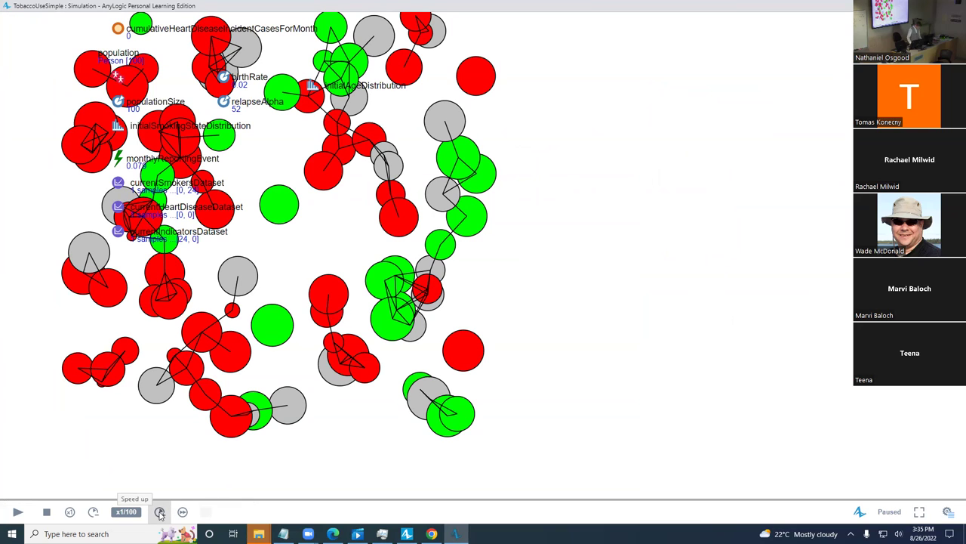
left_click(159, 511)
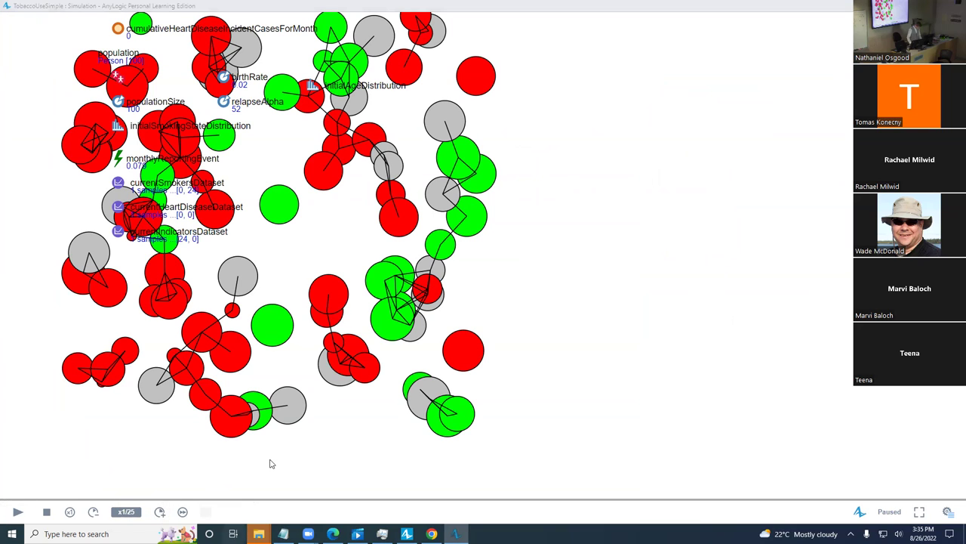
Check the model editor, then return to resume the simulation and speed it up three more steps.
key("super+Tab")
key("Escape")
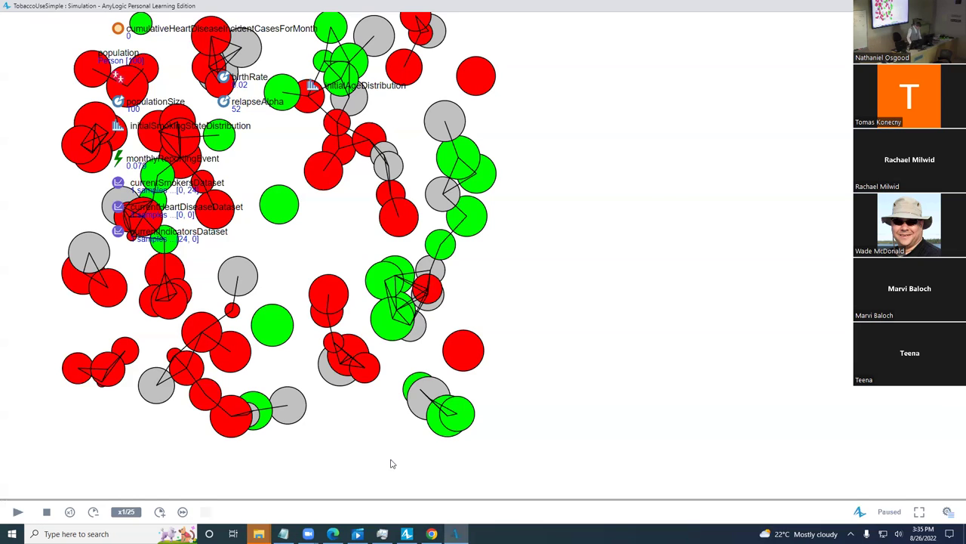
key("alt+Tab")
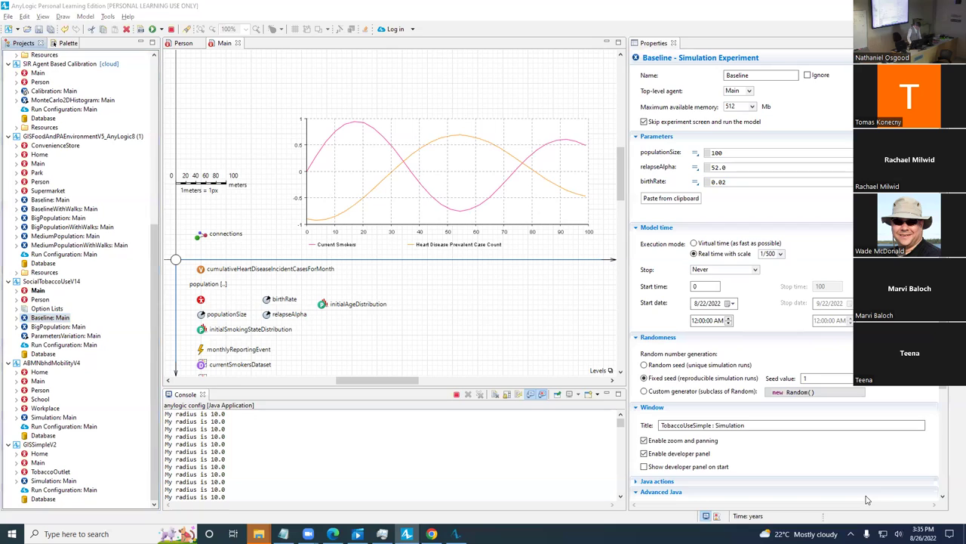
key("alt+Tab")
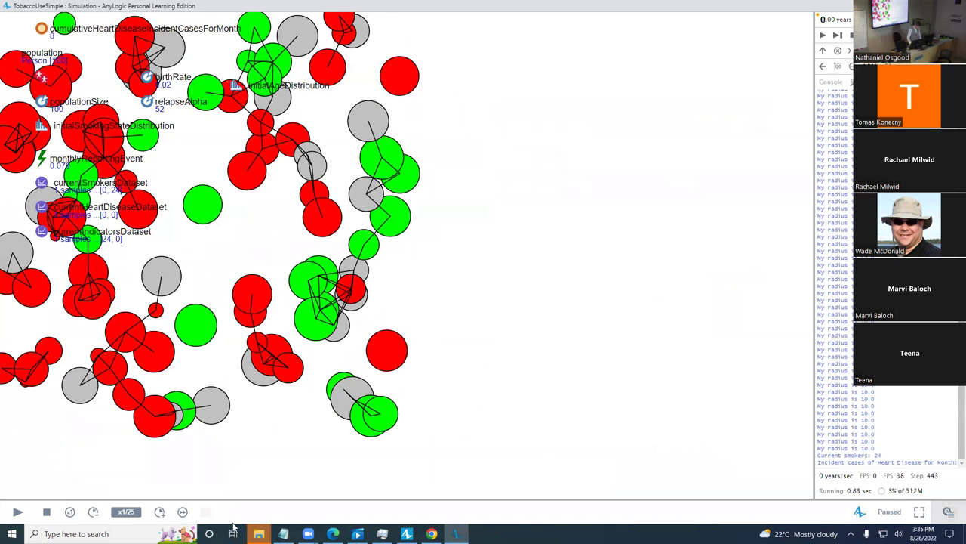
left_click(18, 511)
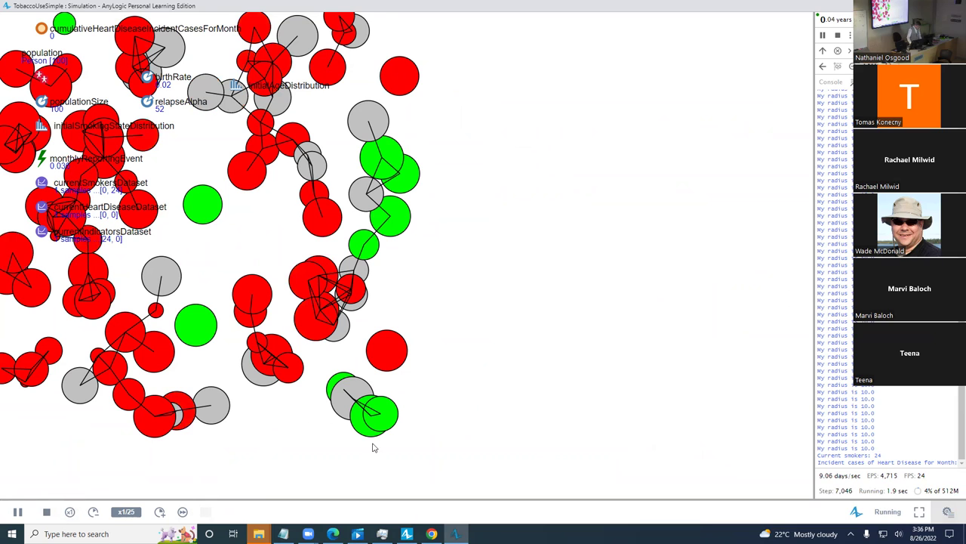
left_click(160, 511)
left_click(160, 511)
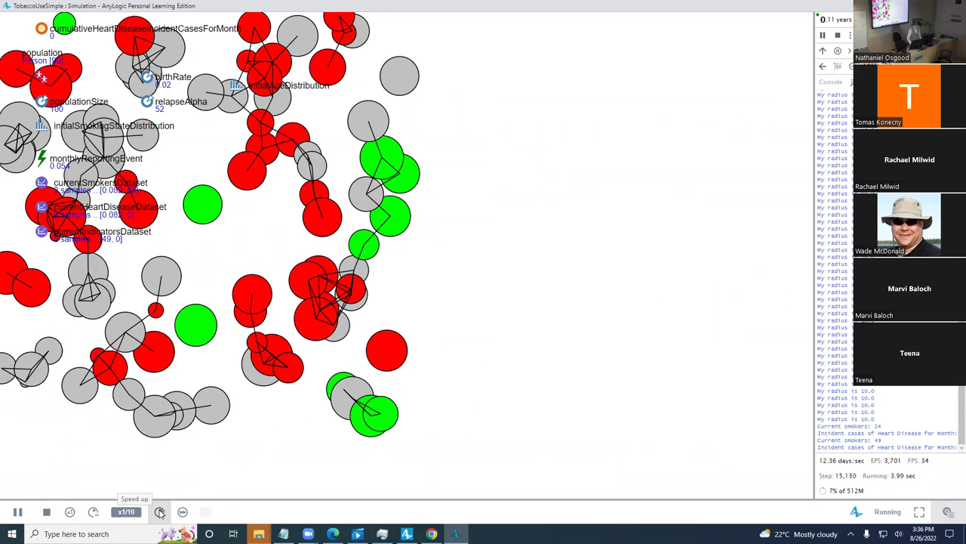
left_click(159, 511)
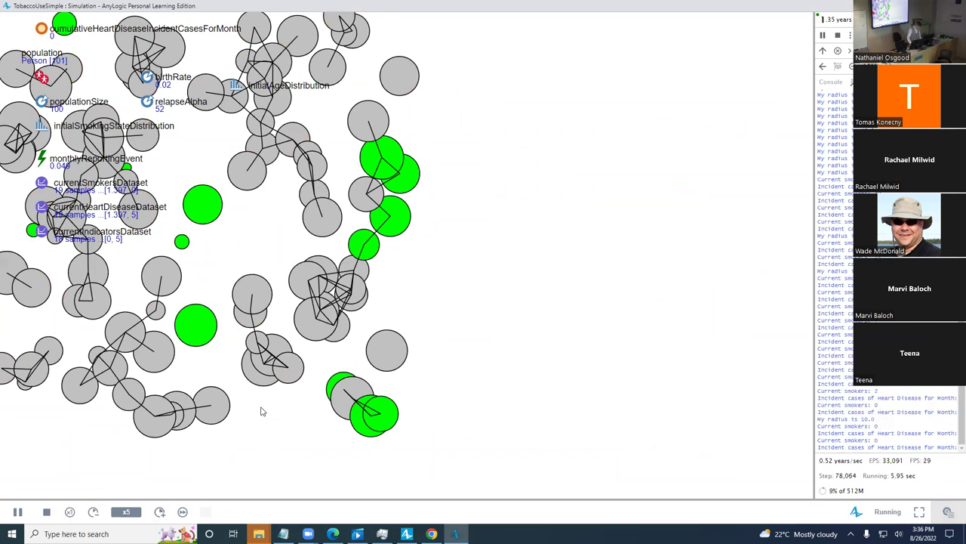
Alternate between the running simulation and the model editor, finishing on the editor.
key("alt+Tab")
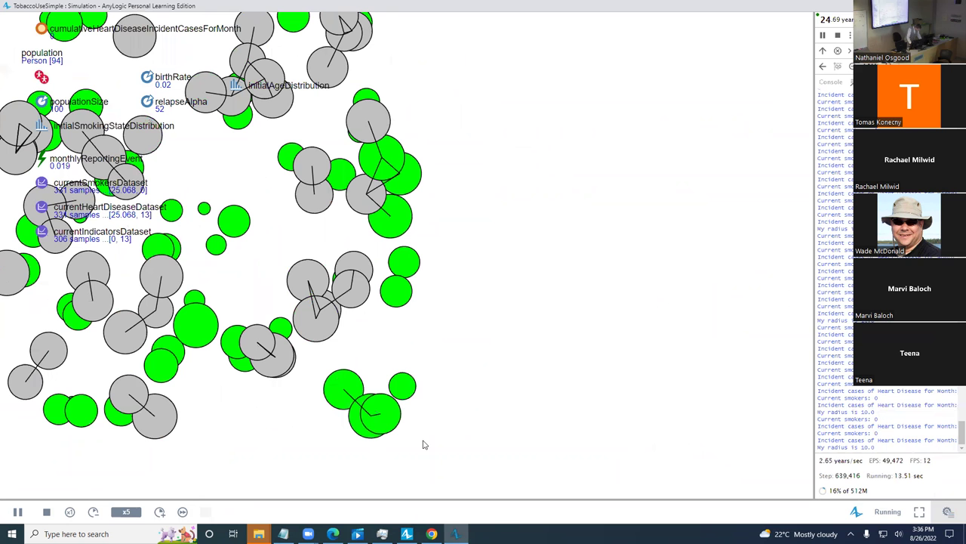
key("alt+Tab")
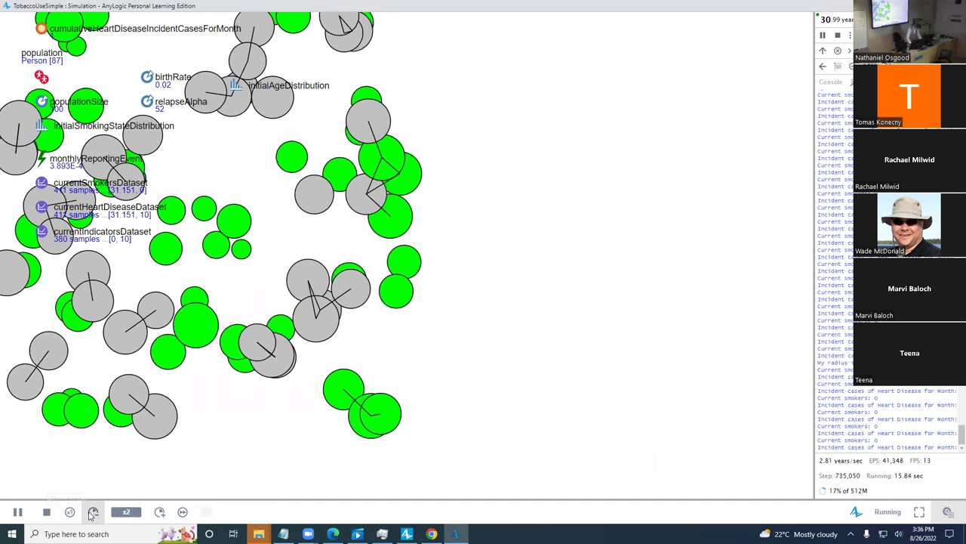
key("alt+Tab")
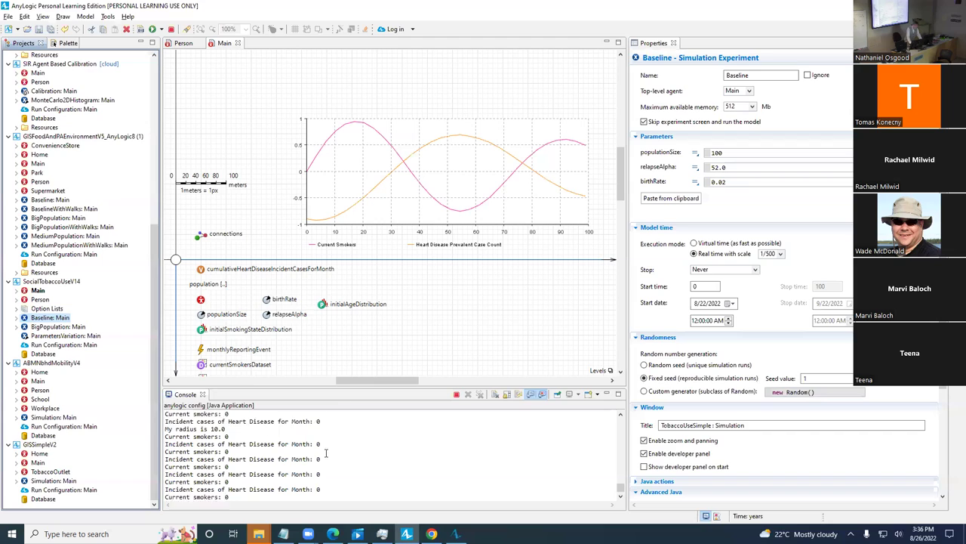
key("alt+Tab")
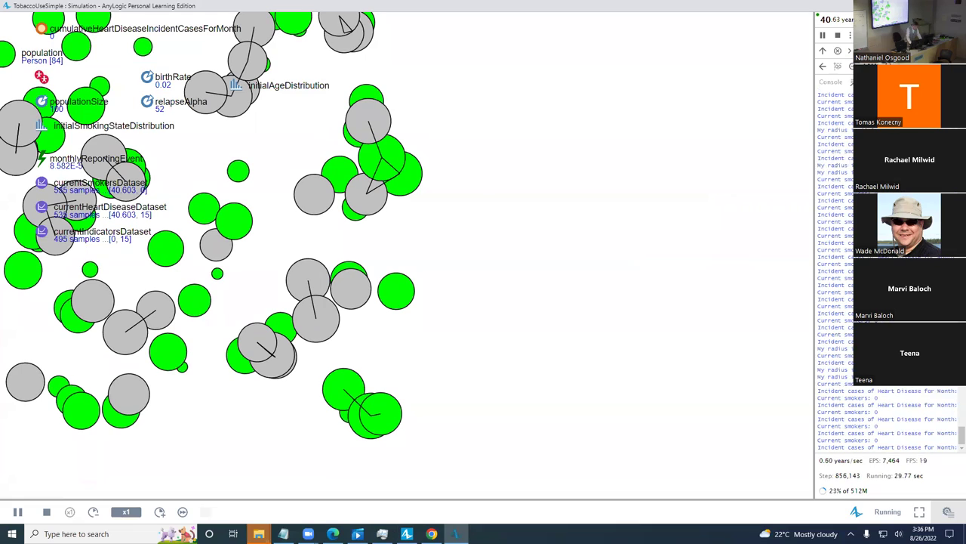
key("alt+Tab")
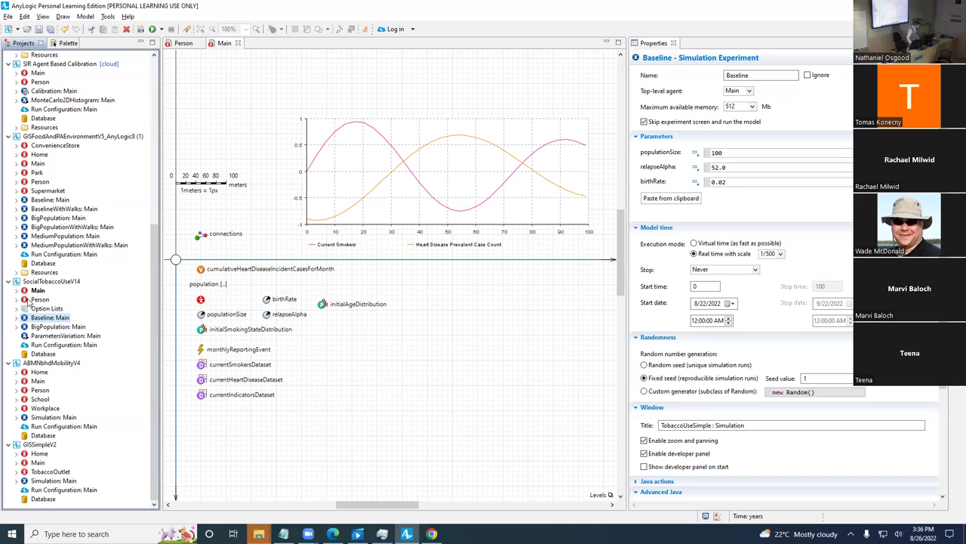
Open the Person statechart and inspect the initiation, peerDrivenInitiation and relapse transition rates.
double_click(40, 299)
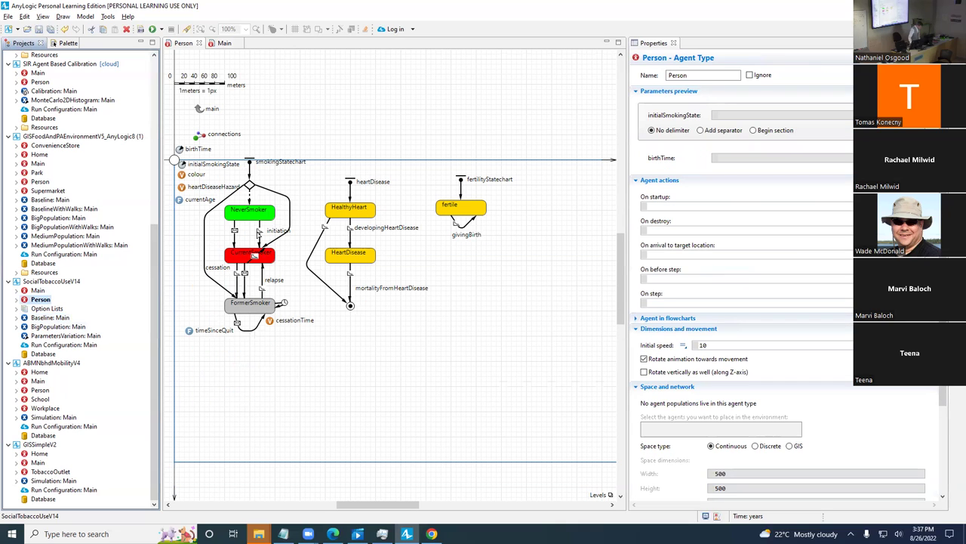
left_click(261, 238)
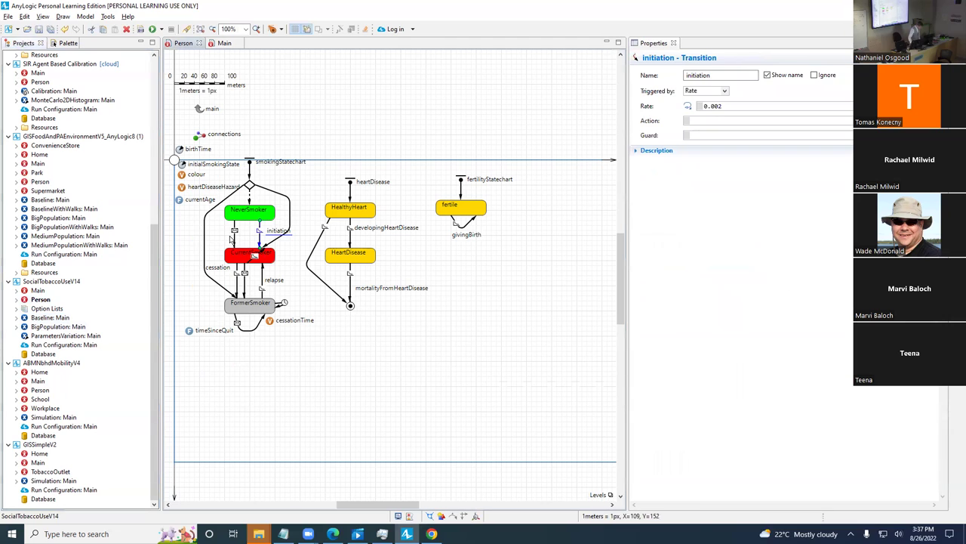
left_click(261, 243)
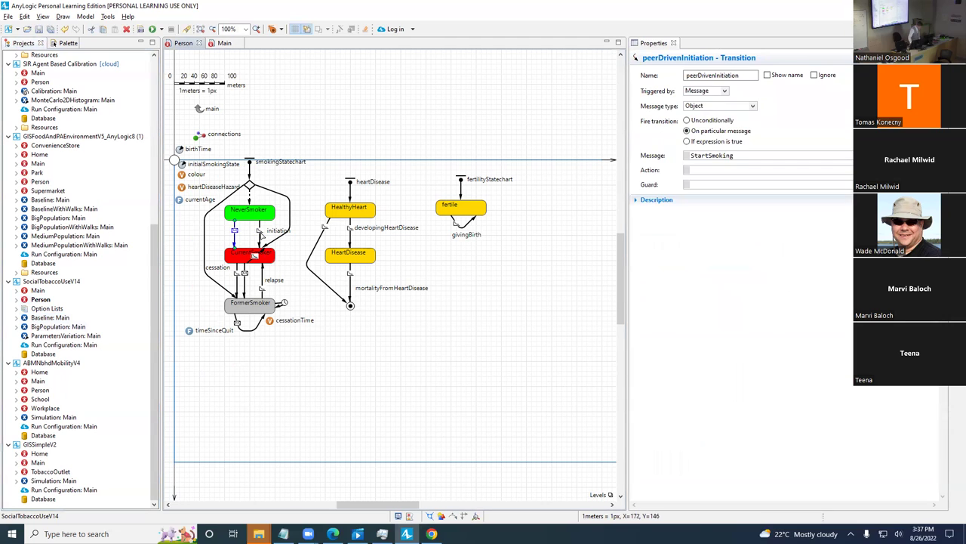
left_click(260, 235)
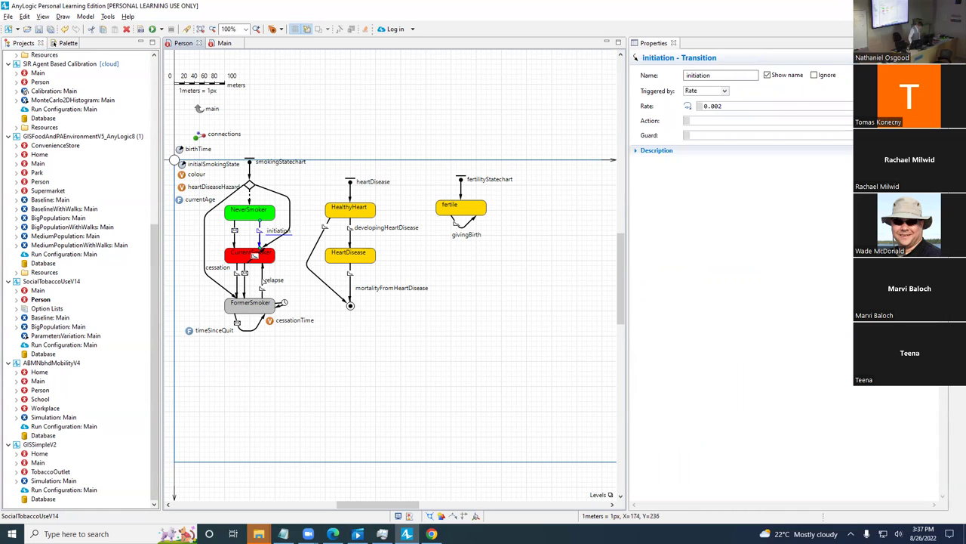
left_click(262, 284)
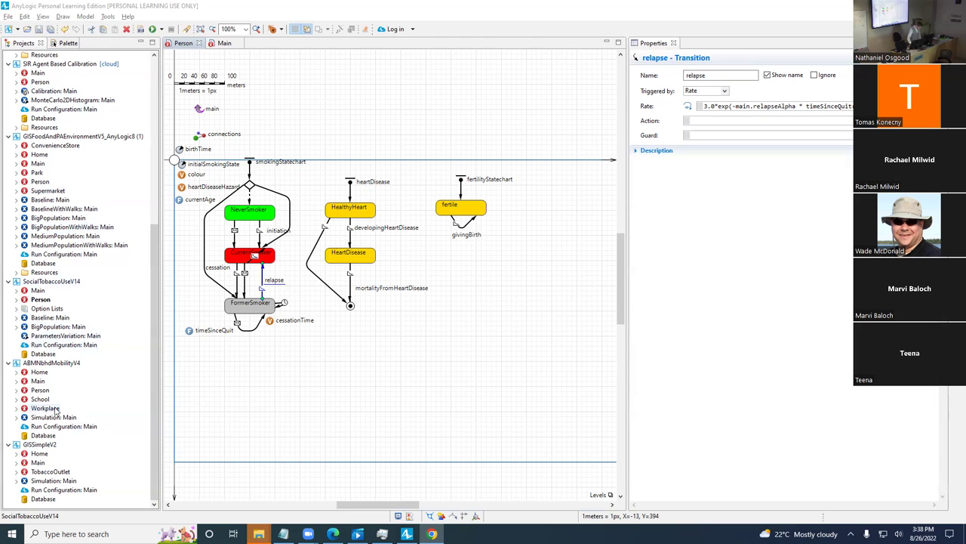
left_click(41, 299)
Open Main and show cumulativeHeartDiseaseIncidentCasesForMonth's properties: type int, initial value 0.
left_click(44, 281)
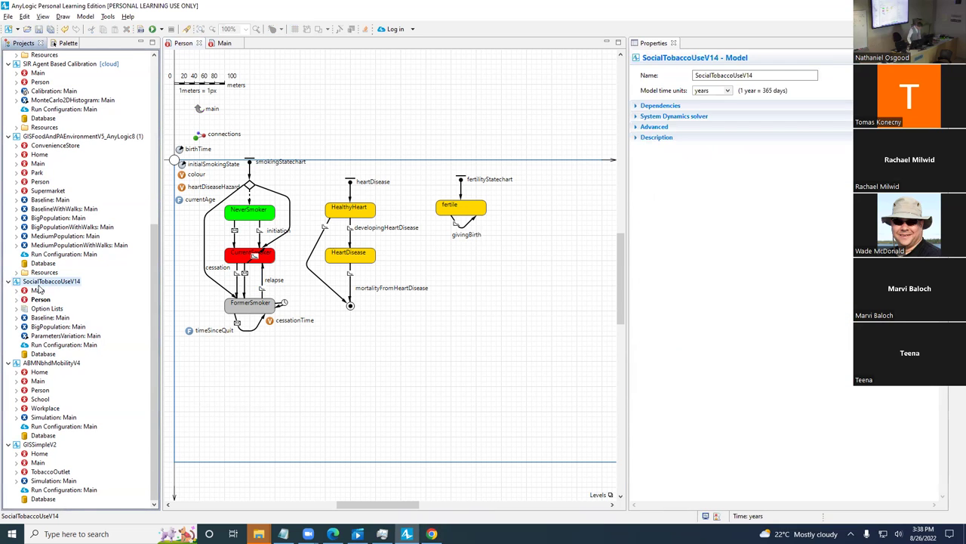
double_click(36, 292)
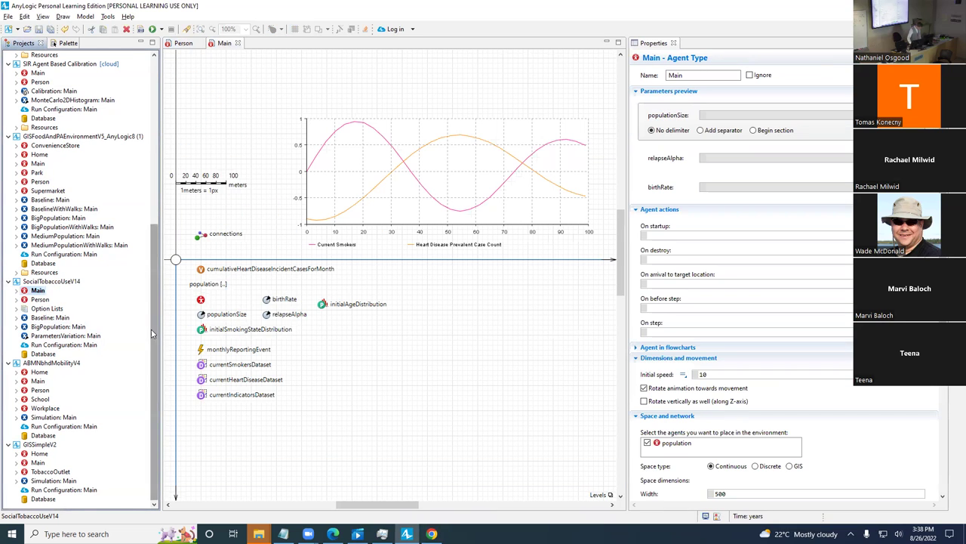
left_click(197, 274)
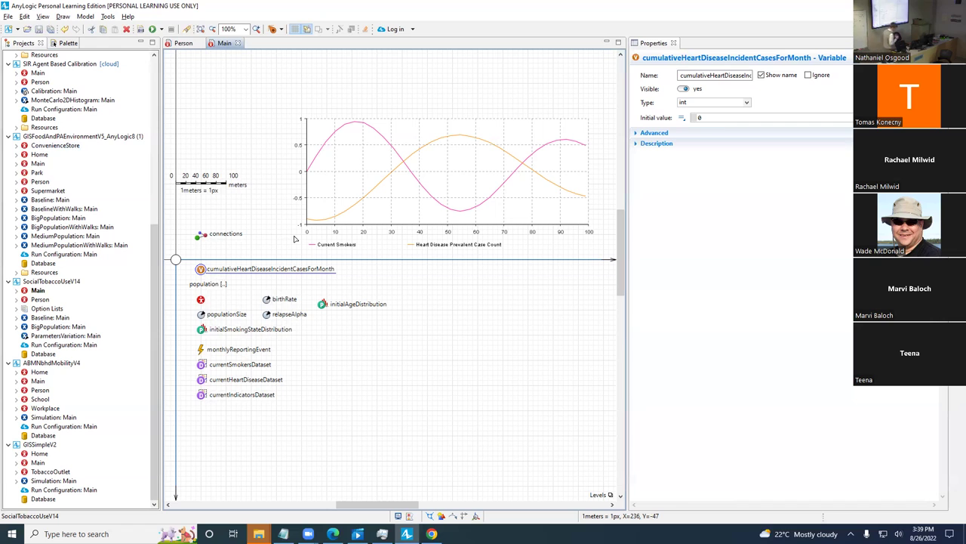
scroll(295, 239, "up", 2)
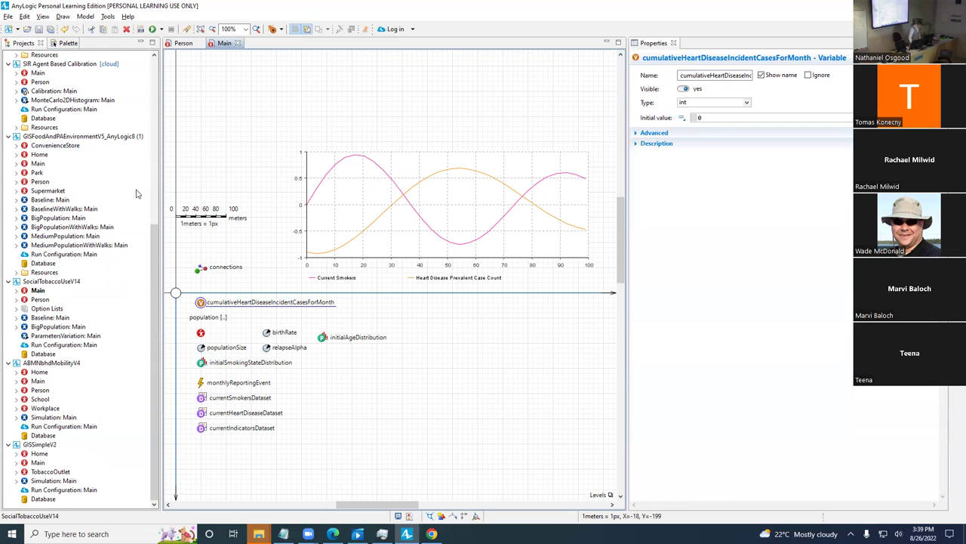
Show the Palette's Agent elements and display the Event element's description.
left_click(63, 44)
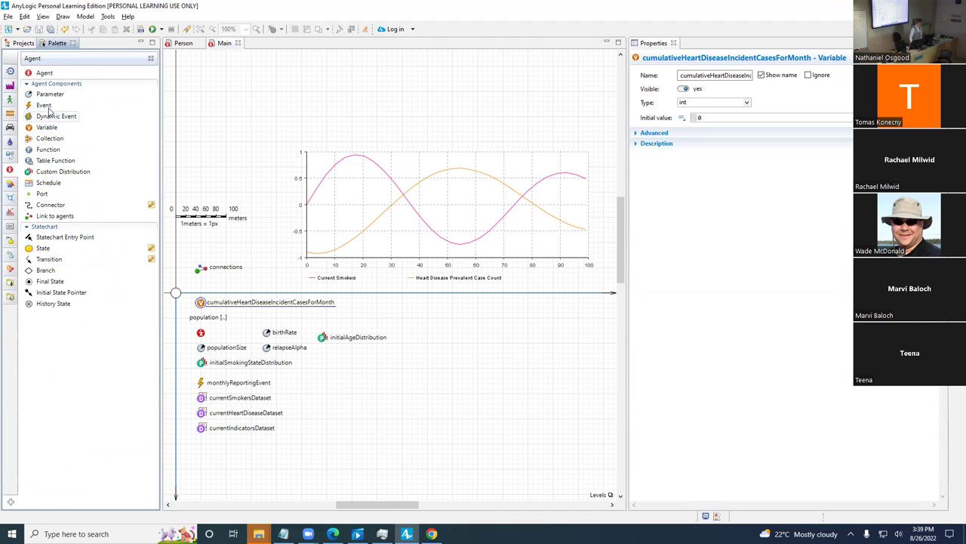
mouse_move(49, 111)
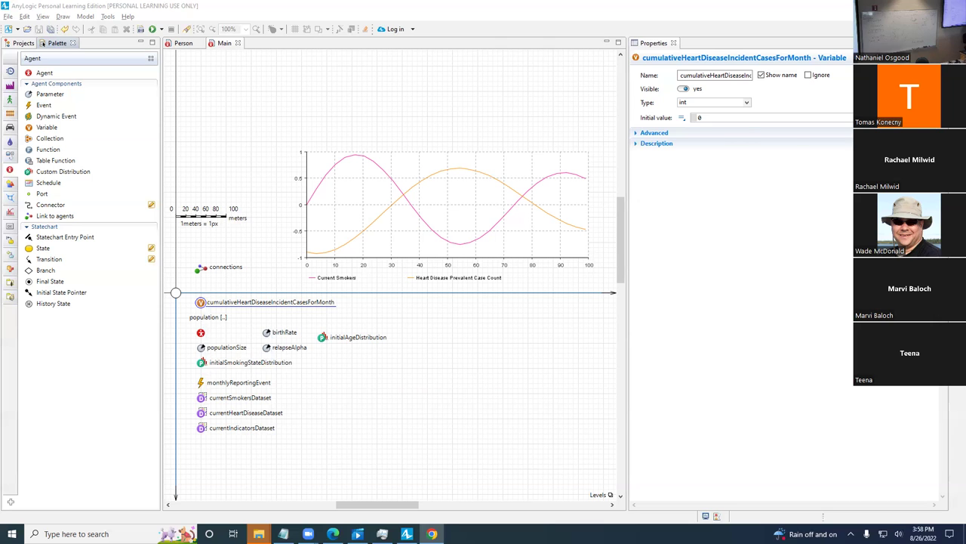
Switch from AnyLogic to the video meeting's controls window.
key("alt+Tab")
key("alt+Tab")
key("alt+Tab")
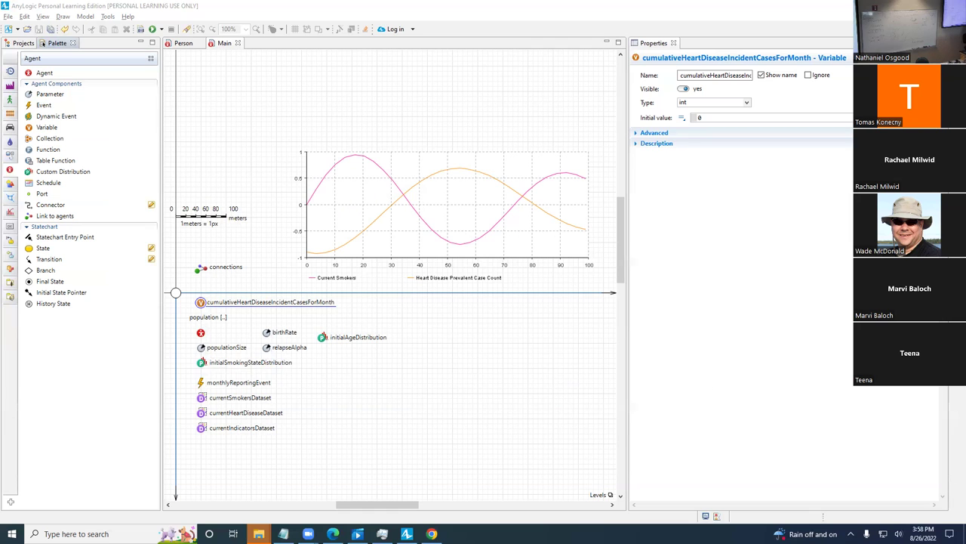